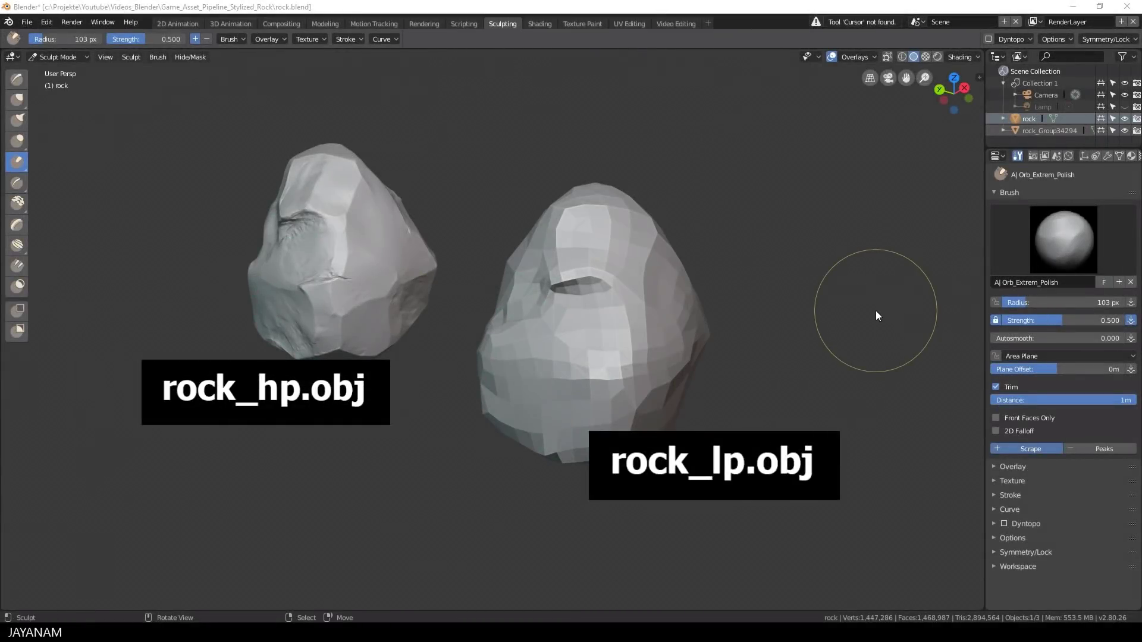
- In Blender's Modeling layout, put the low-poly rock into Edit Mode to show its UV layout
{"action": "middle_click_drag", "start_coordinate": [865, 341], "coordinate": [871, 340]}
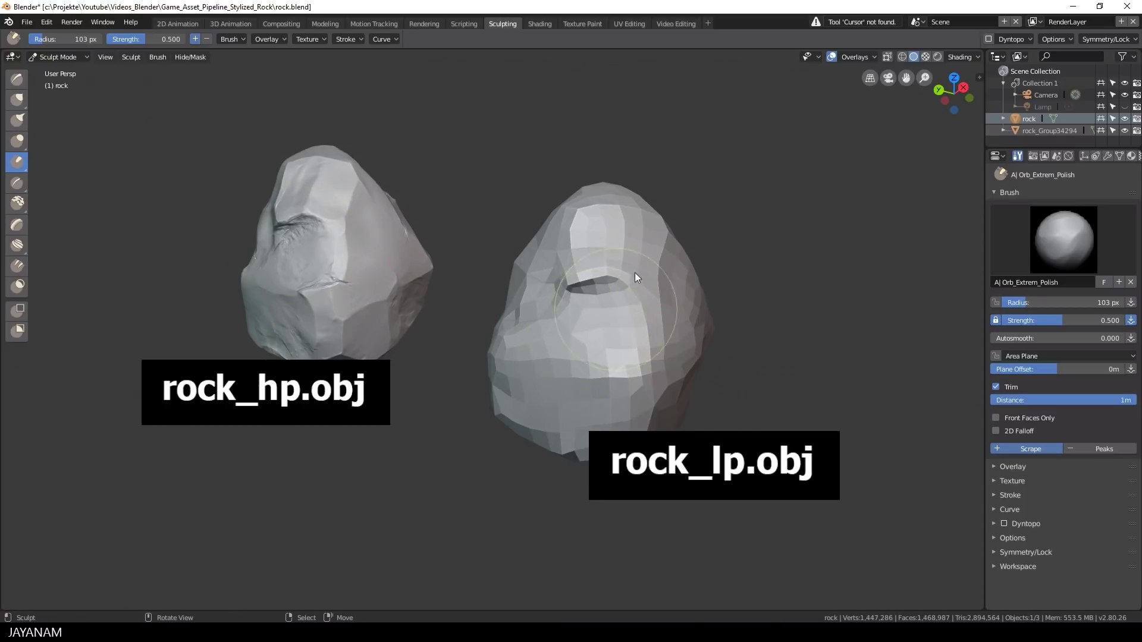
{"action": "left_click", "coordinate": [332, 23]}
{"action": "left_click", "coordinate": [458, 289]}
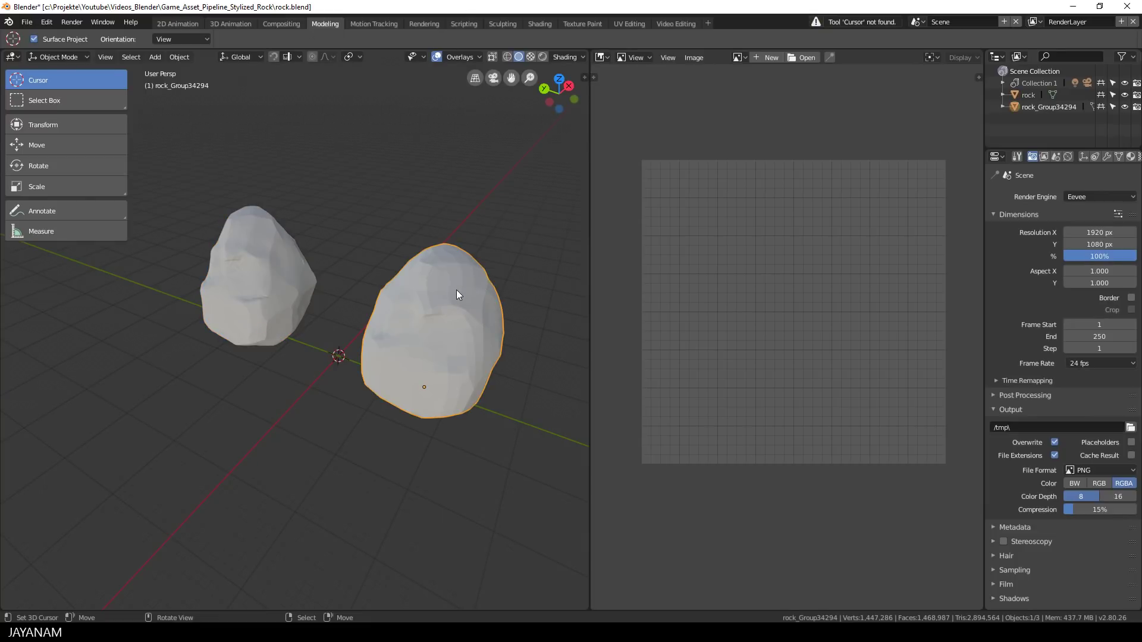
{"action": "key", "text": "ctrl+Tab"}
{"action": "left_click", "coordinate": [546, 299]}
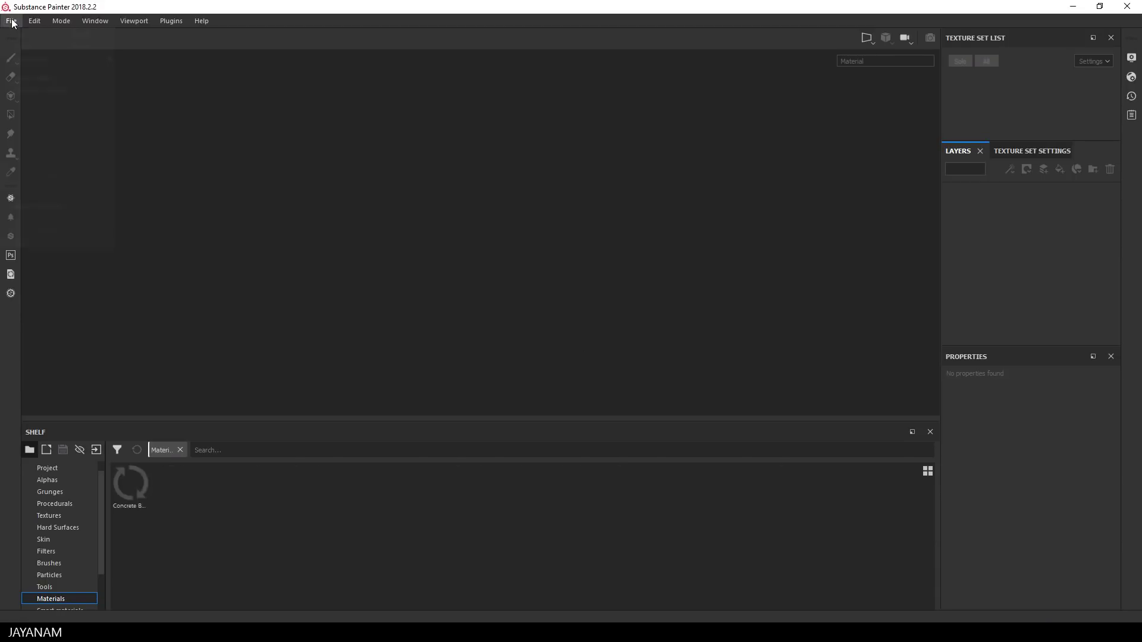
- Create a new Unity 5 (allegorithmic) template project with rock_lp.obj as its mesh
{"action": "left_click", "coordinate": [12, 22]}
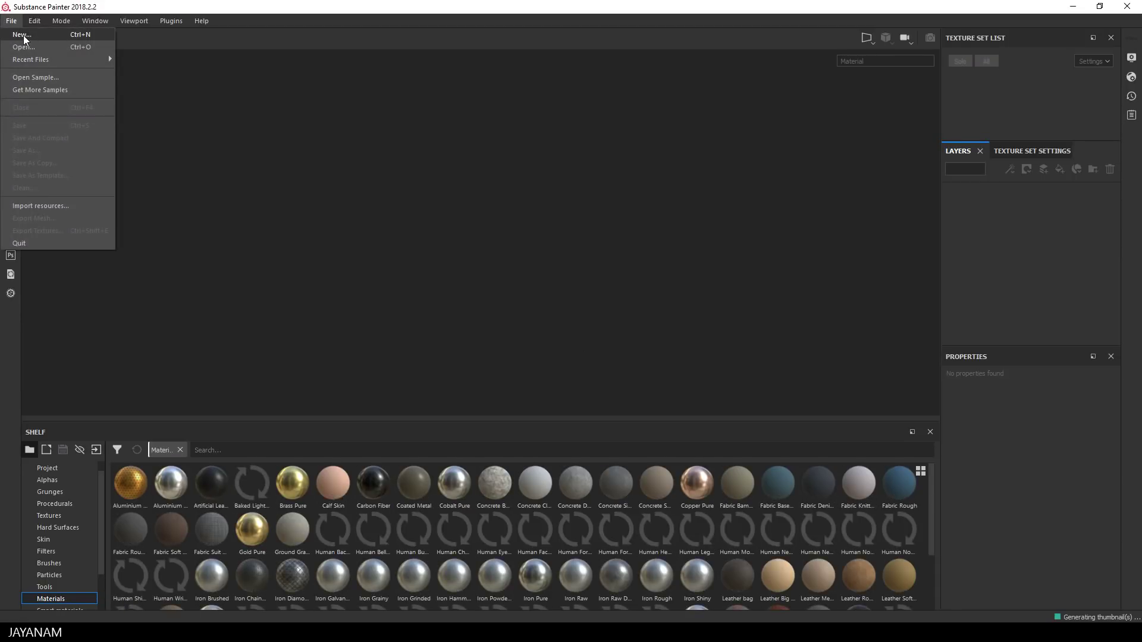
{"action": "left_click", "coordinate": [24, 36]}
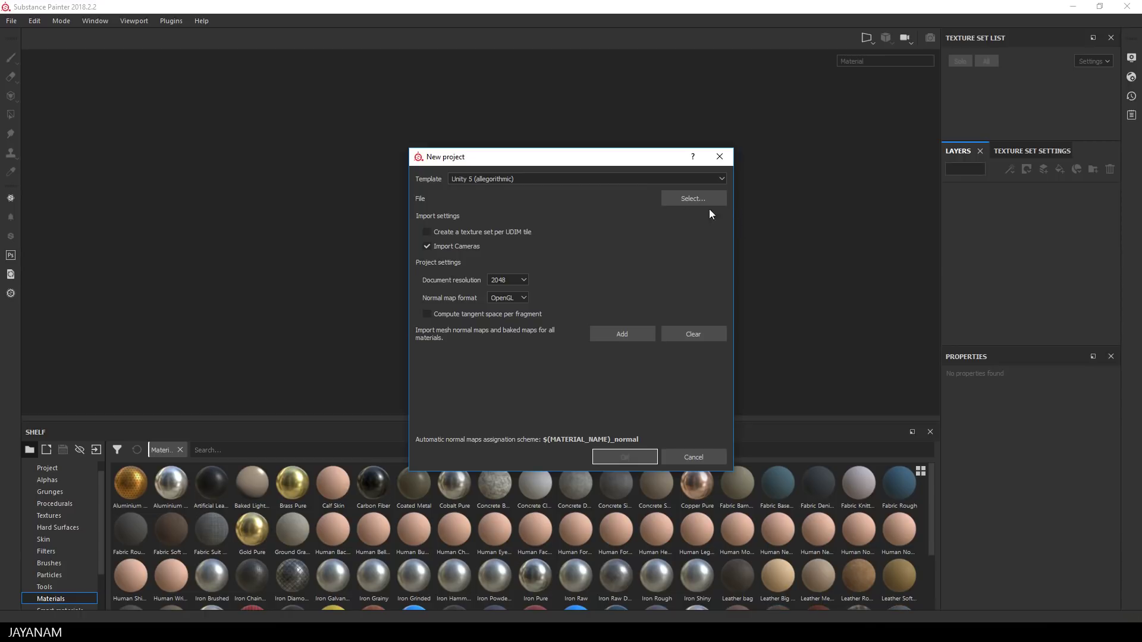
{"action": "left_click", "coordinate": [530, 179]}
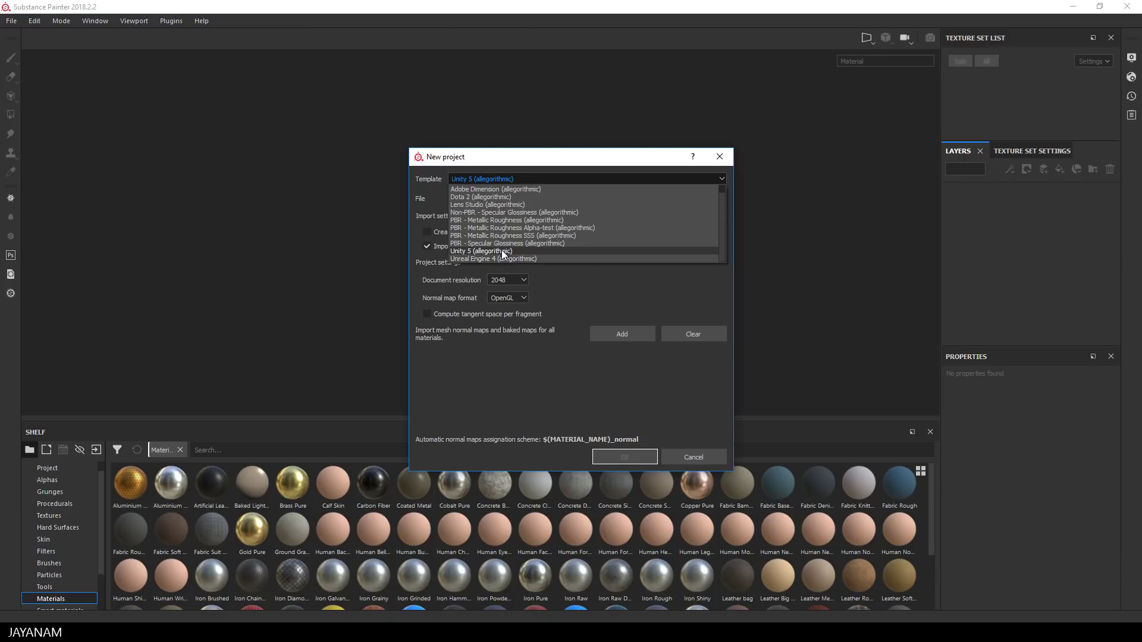
{"action": "left_click", "coordinate": [497, 249]}
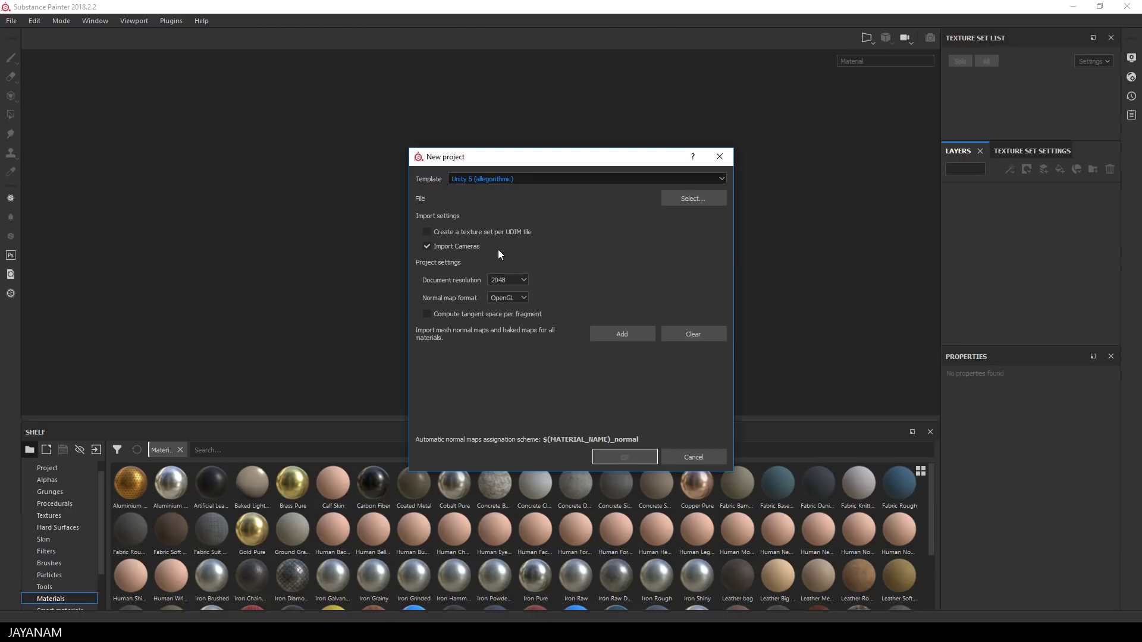
{"action": "left_click", "coordinate": [686, 203]}
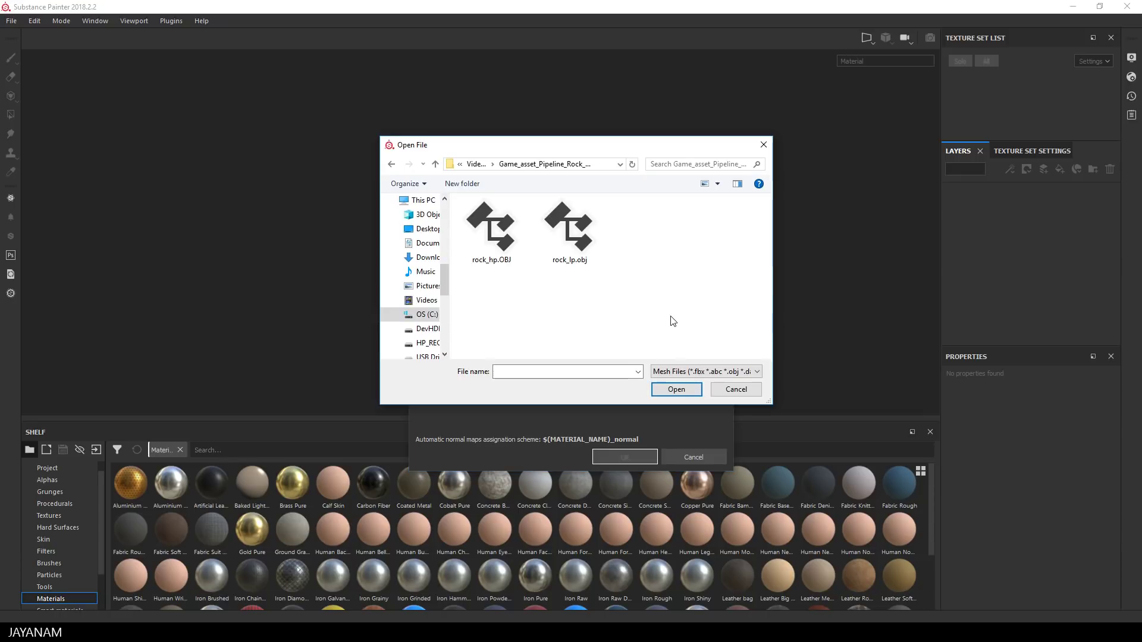
{"action": "left_click", "coordinate": [491, 235]}
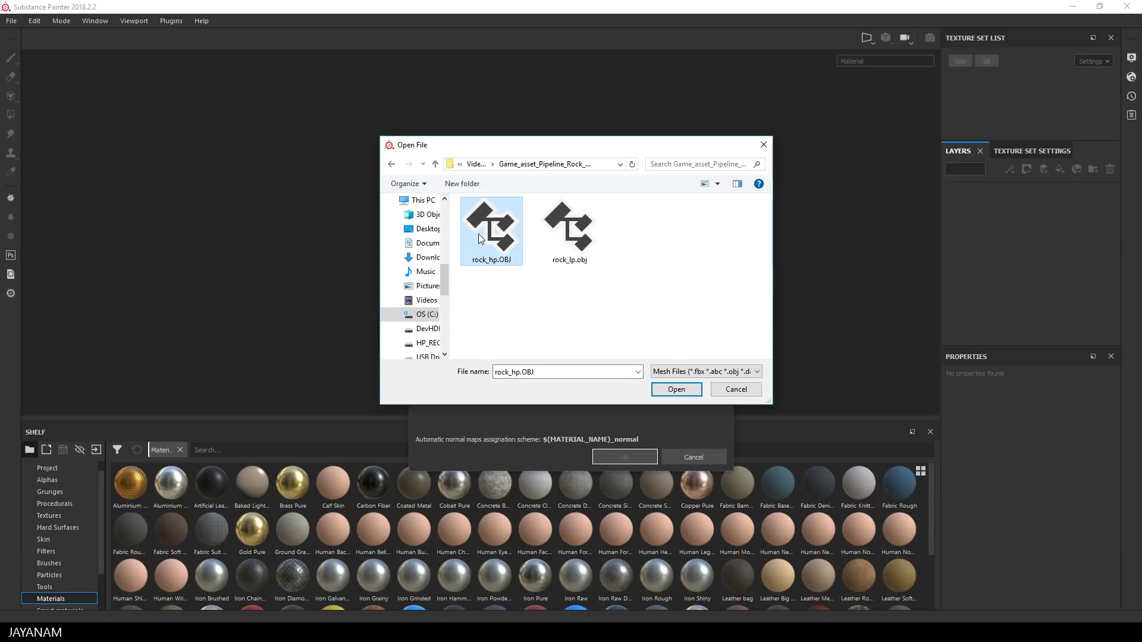
{"action": "left_click", "coordinate": [583, 243]}
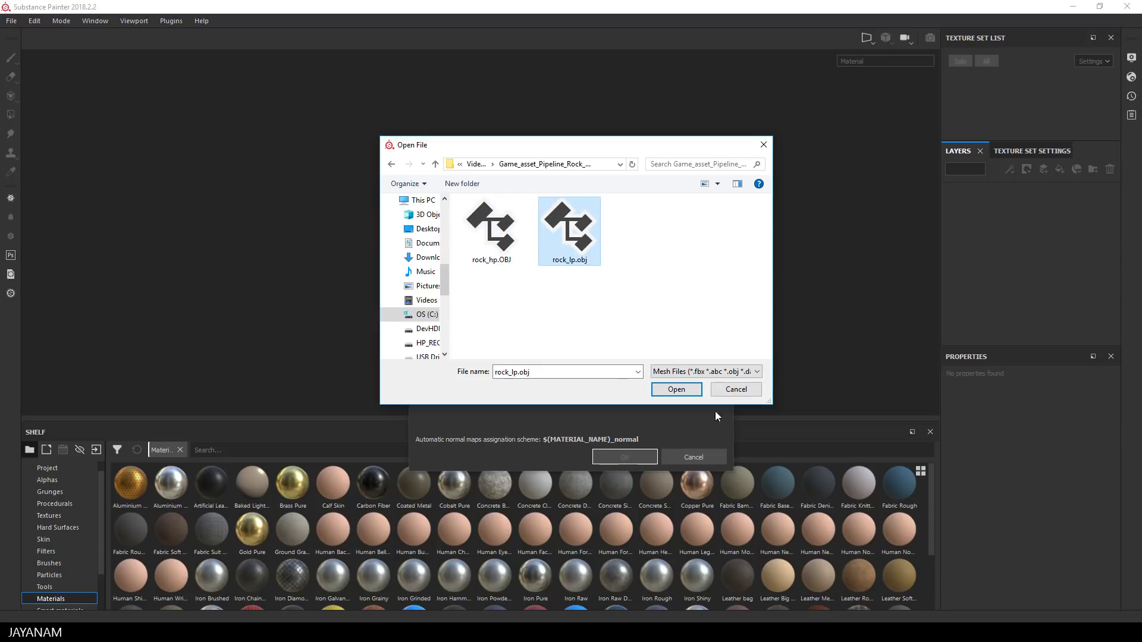
{"action": "left_click", "coordinate": [675, 392]}
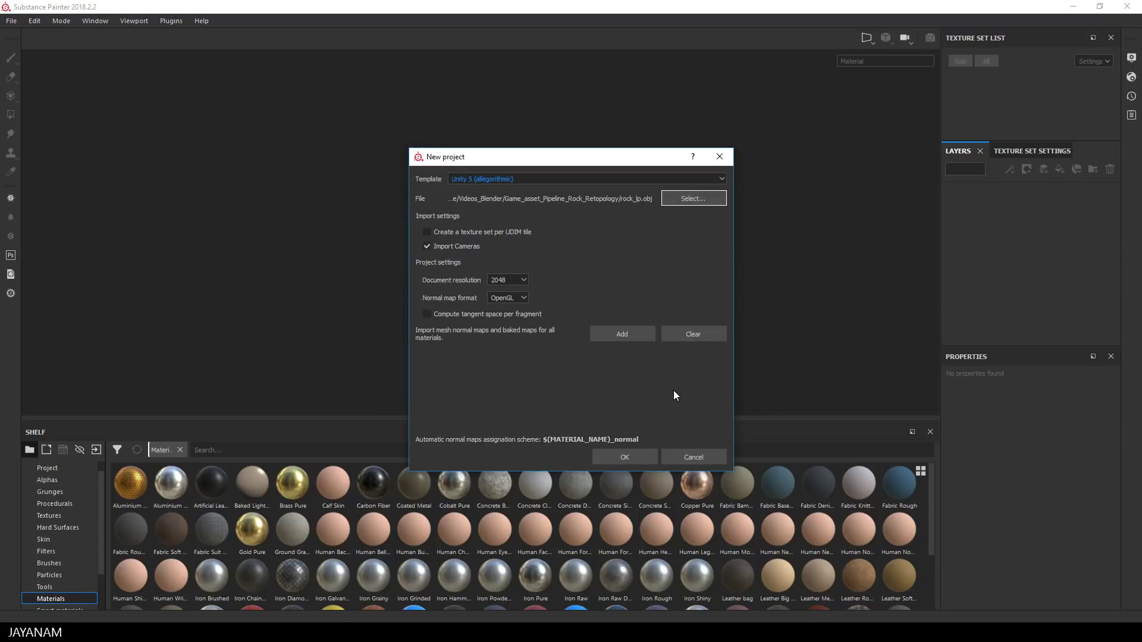
{"action": "left_click", "coordinate": [633, 452]}
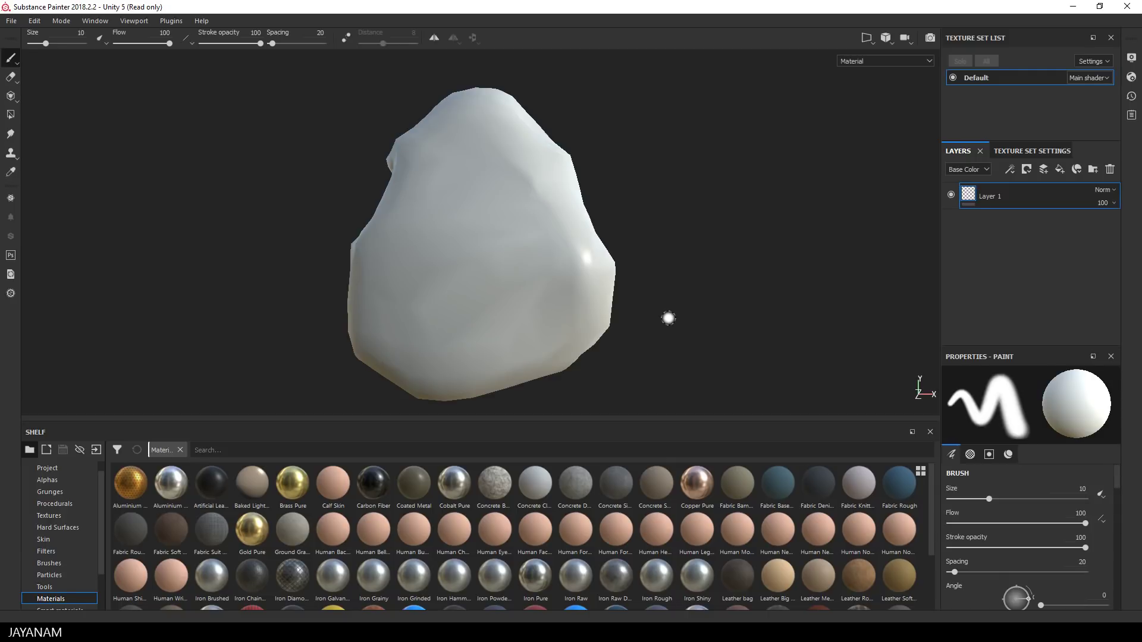
- Bring up the Texture Set Settings and scroll down to the Mesh maps section
{"action": "left_click_drag", "start_coordinate": [692, 274], "coordinate": [755, 248], "text": "alt"}
{"action": "right_click_drag", "start_coordinate": [757, 260], "coordinate": [629, 275], "text": "alt"}
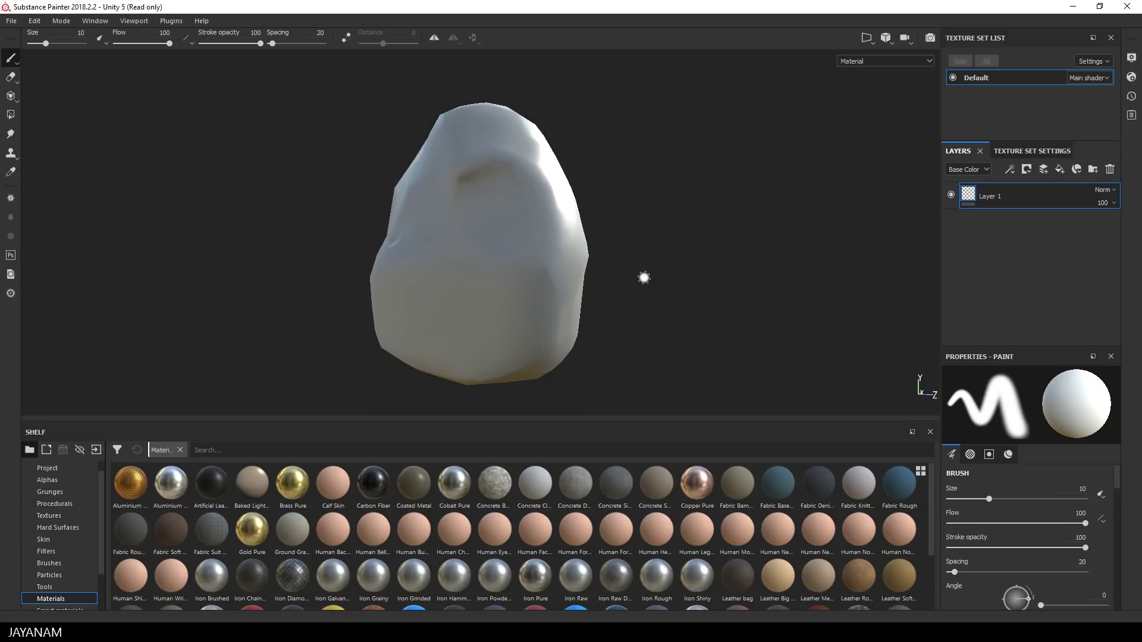
{"action": "left_click", "coordinate": [1059, 152]}
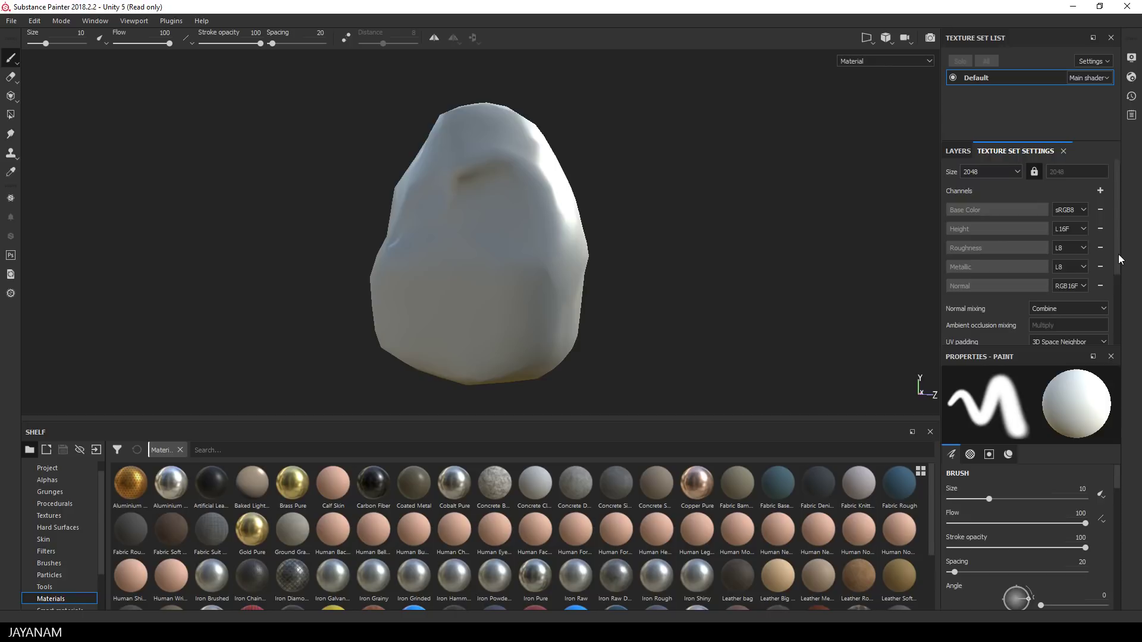
{"action": "left_click_drag", "start_coordinate": [1118, 256], "coordinate": [1126, 318]}
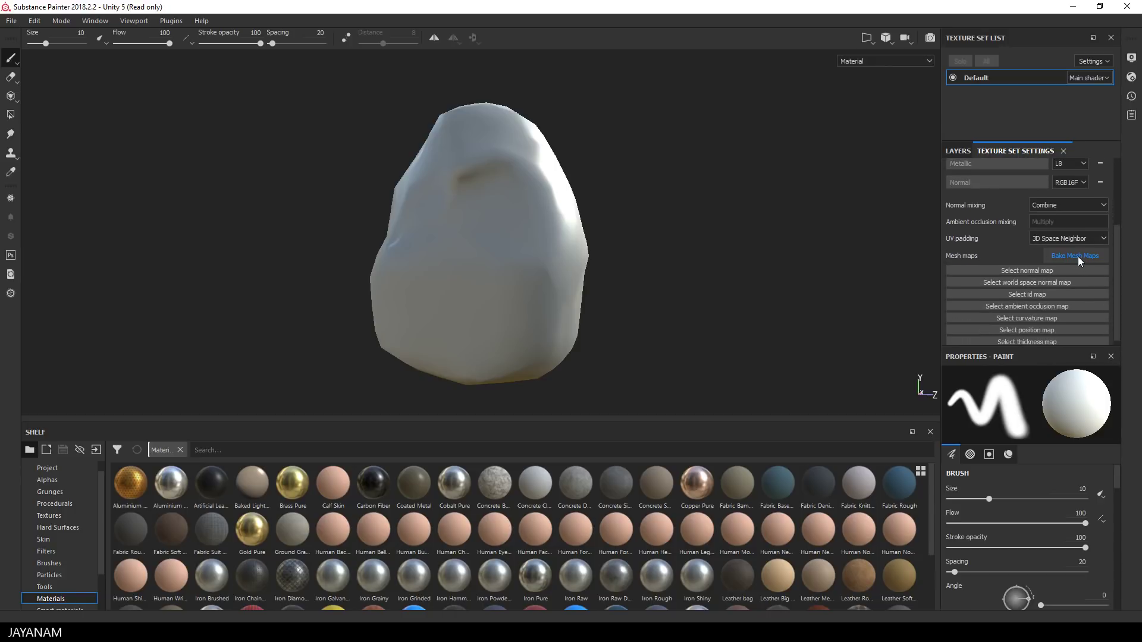
- Bake the default mesh maps from high-poly rock_hp.OBJ, excluding the ID map
{"action": "left_click", "coordinate": [1077, 257]}
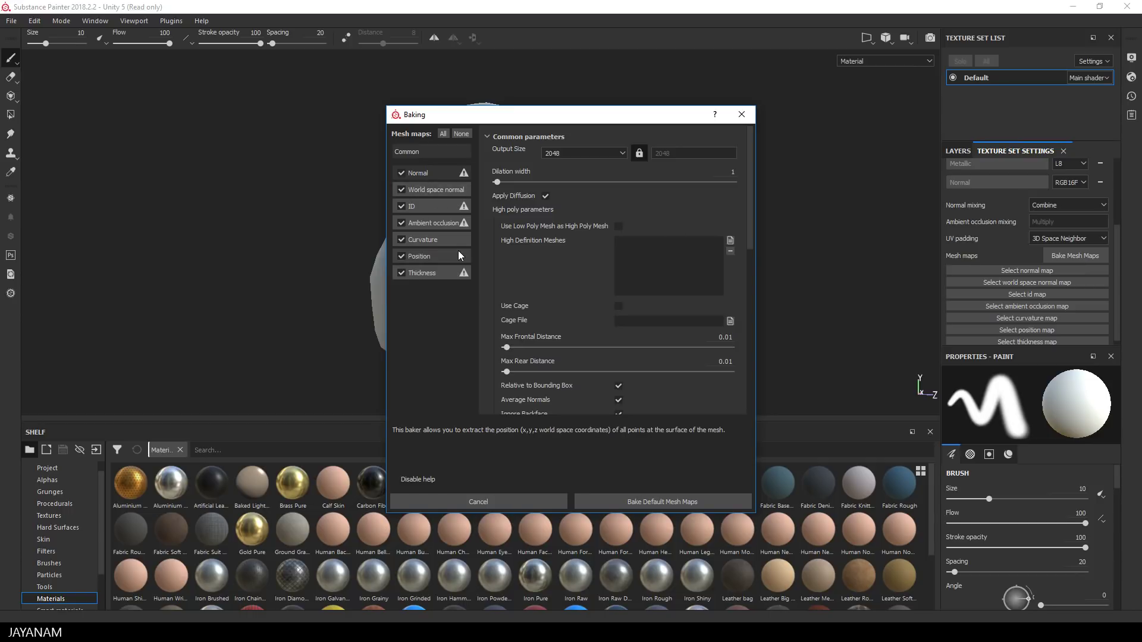
{"action": "left_click", "coordinate": [402, 207]}
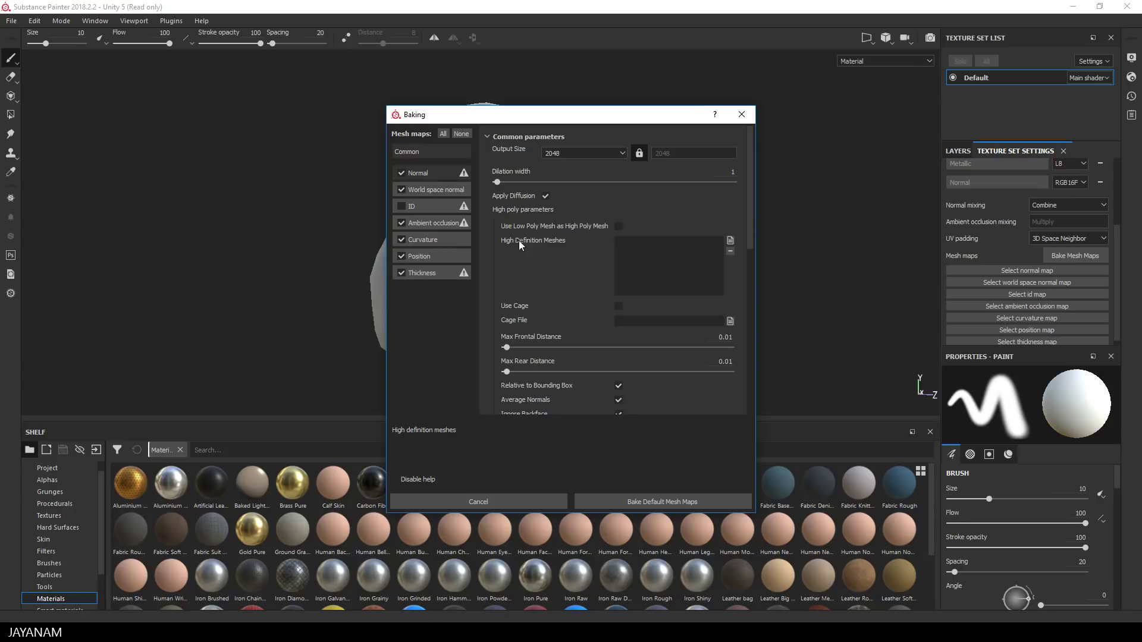
{"action": "left_click", "coordinate": [731, 242]}
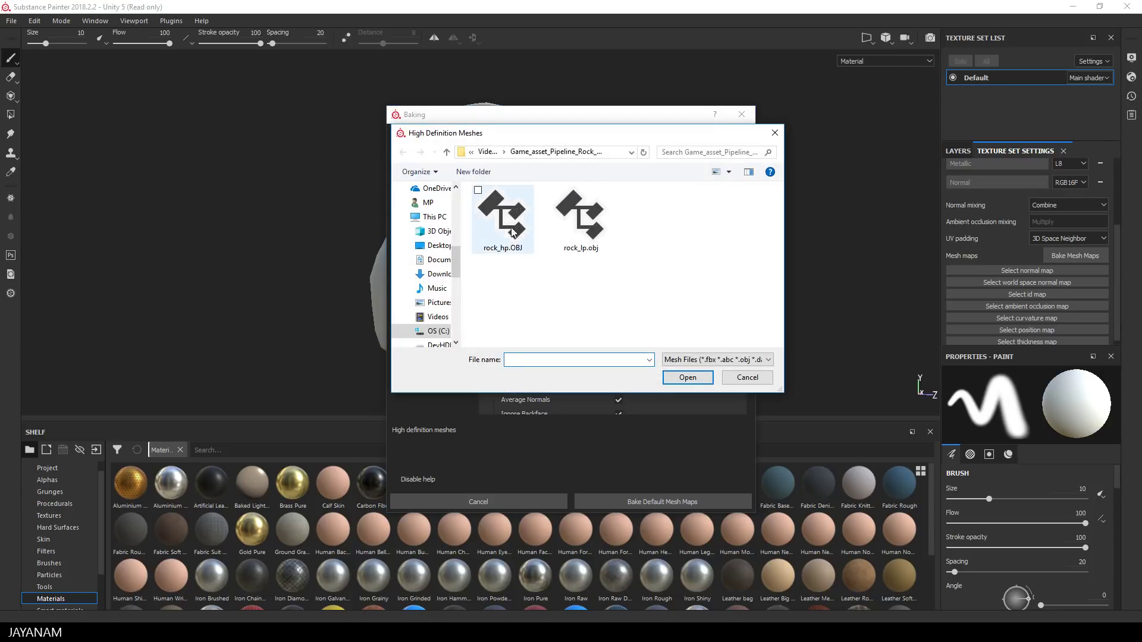
{"action": "left_click", "coordinate": [503, 222]}
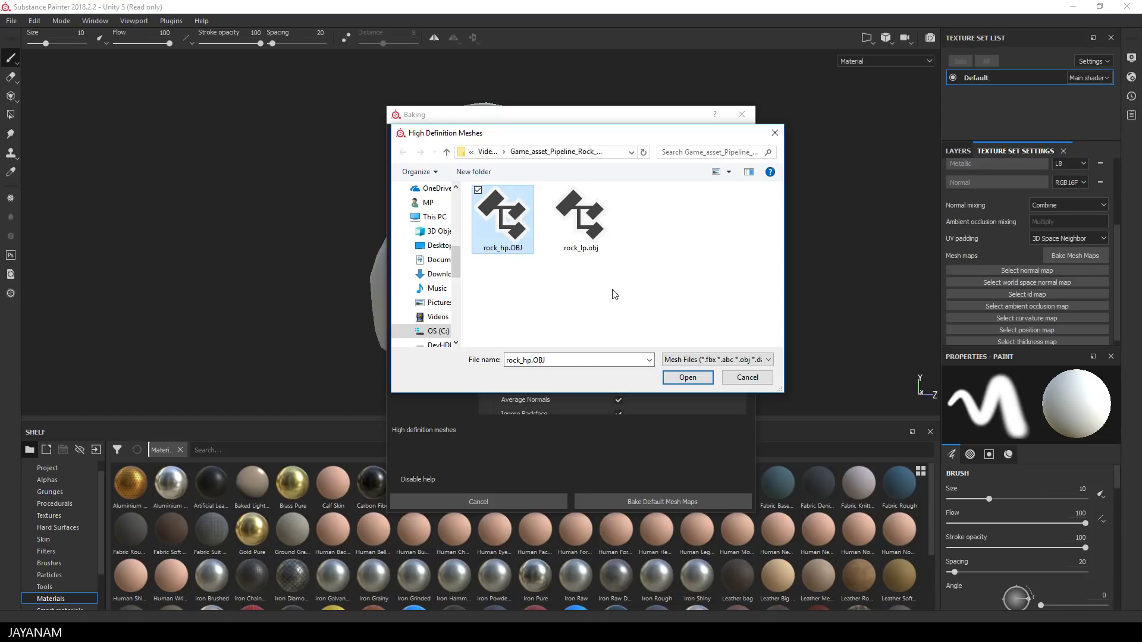
{"action": "left_click", "coordinate": [687, 378]}
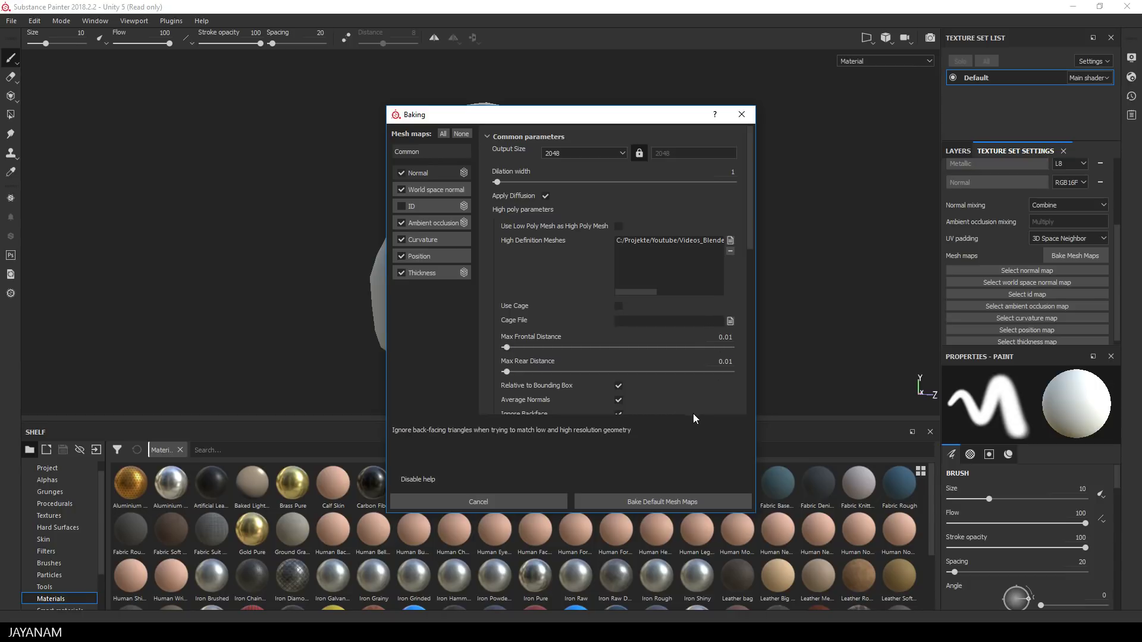
{"action": "left_click", "coordinate": [653, 502]}
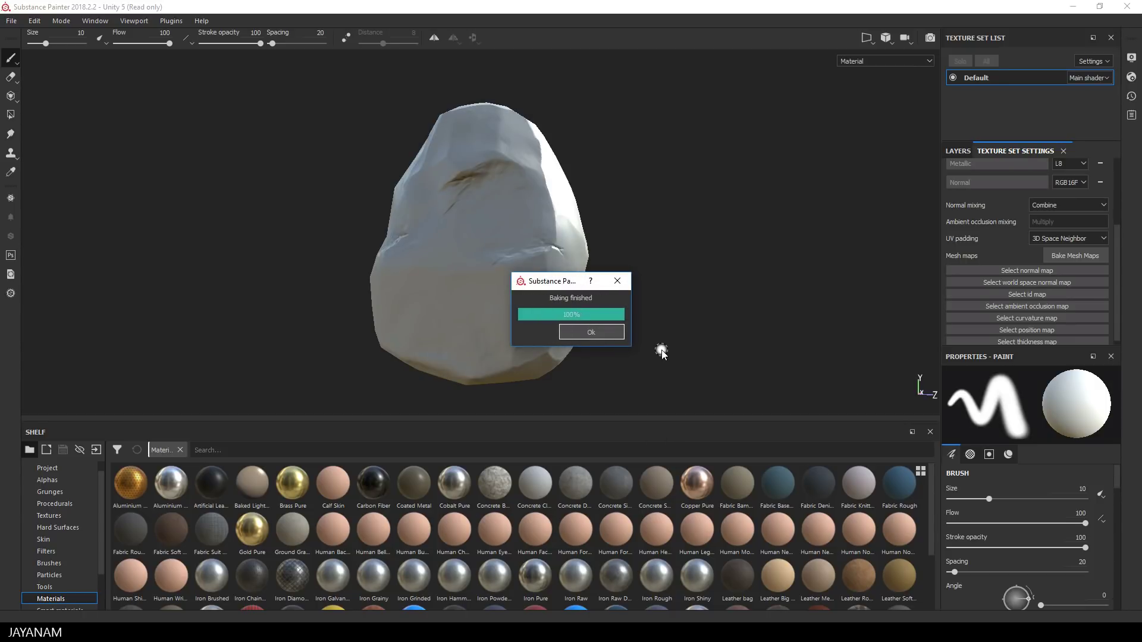
- Dismiss the baking notice, then orbit and relight the rock to inspect the baked detail
{"action": "key", "text": "Return"}
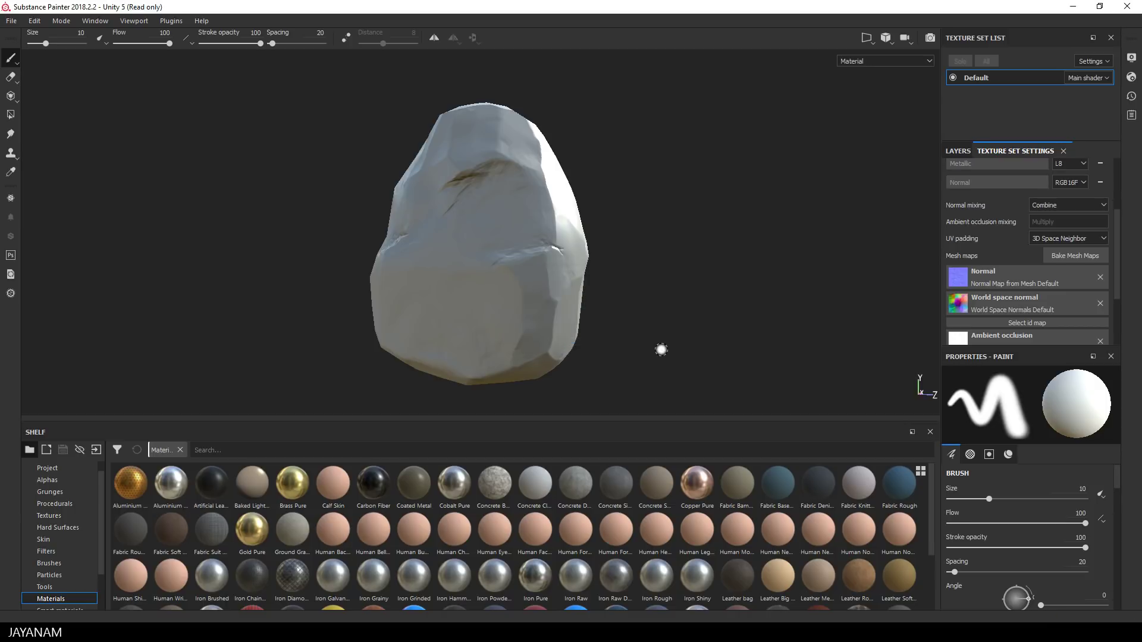
{"action": "left_click_drag", "start_coordinate": [744, 300], "coordinate": [779, 294], "text": "alt"}
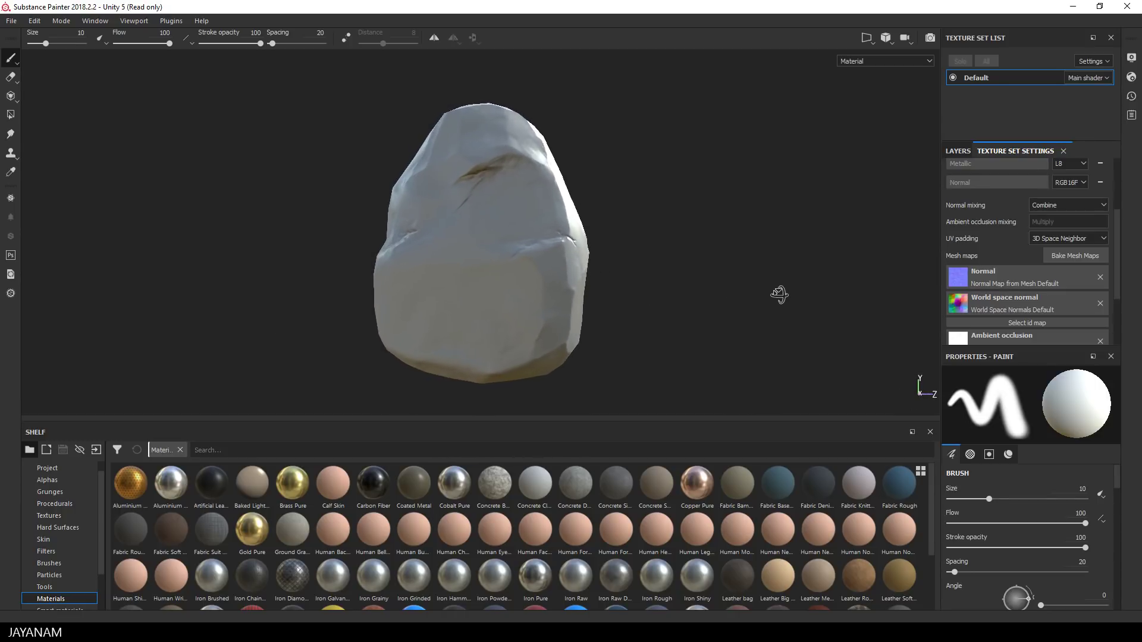
{"action": "mouse_move", "coordinate": [779, 294]}
{"action": "right_mouse_down", "text": "shift"}
{"action": "mouse_move", "coordinate": [805, 196]}
{"action": "mouse_move", "coordinate": [742, 301]}
{"action": "mouse_move", "coordinate": [704, 305]}
{"action": "mouse_move", "coordinate": [655, 248]}
{"action": "mouse_move", "coordinate": [722, 249]}
{"action": "mouse_move", "coordinate": [678, 255]}
{"action": "mouse_move", "coordinate": [691, 258]}
{"action": "right_mouse_up", "text": "shift"}
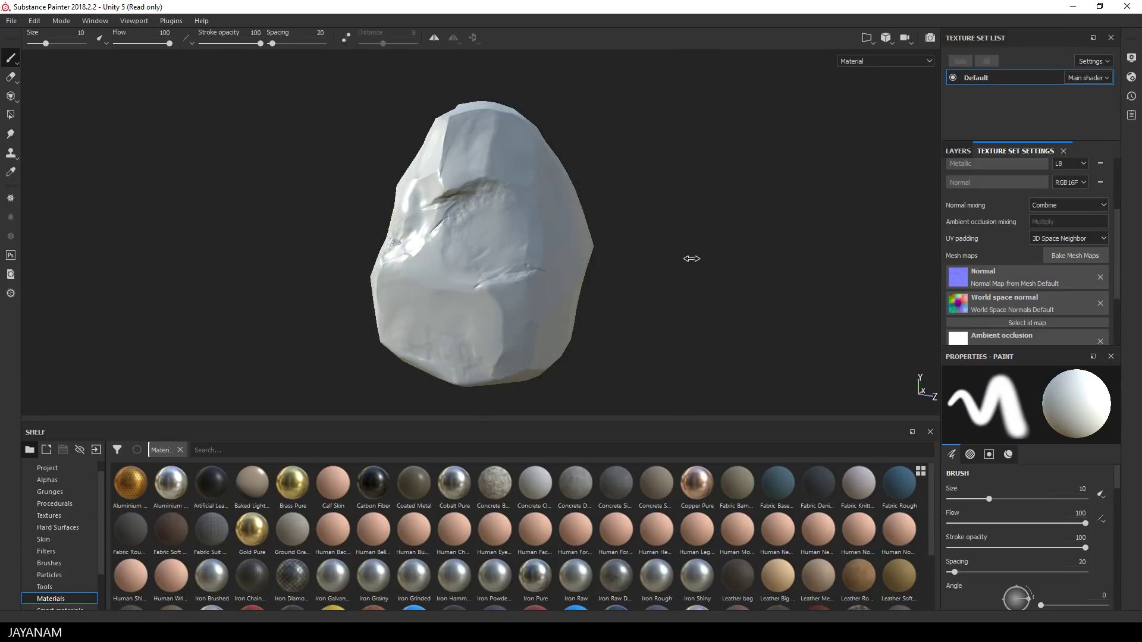
{"action": "mouse_move", "coordinate": [665, 255]}
{"action": "left_mouse_down", "text": "alt"}
{"action": "mouse_move", "coordinate": [777, 260]}
{"action": "mouse_move", "coordinate": [654, 262]}
{"action": "mouse_move", "coordinate": [792, 257]}
{"action": "mouse_move", "coordinate": [313, 265]}
{"action": "mouse_move", "coordinate": [721, 237]}
{"action": "mouse_move", "coordinate": [462, 257]}
{"action": "mouse_move", "coordinate": [815, 252]}
{"action": "mouse_move", "coordinate": [650, 247]}
{"action": "mouse_move", "coordinate": [703, 211]}
{"action": "mouse_move", "coordinate": [738, 220]}
{"action": "left_mouse_up", "text": "alt"}
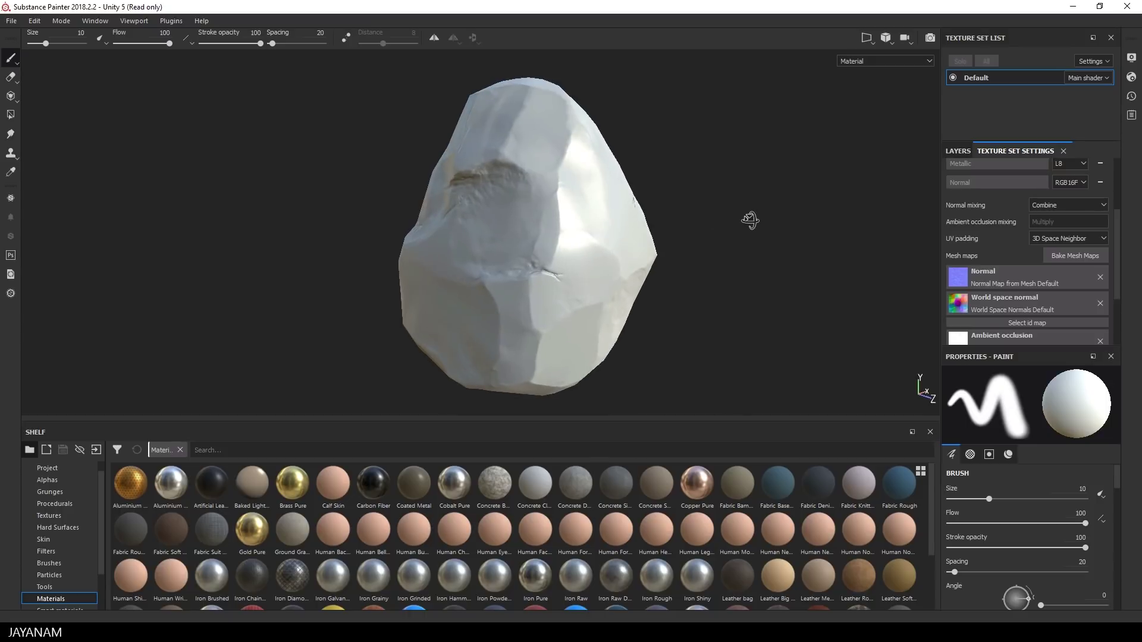
{"action": "scroll", "coordinate": [70, 575], "scroll_direction": "down", "scroll_amount": 1}
- Drag the 3dEx Stone smart material from the Shelf onto the rock's layer stack
{"action": "left_click", "coordinate": [57, 576]}
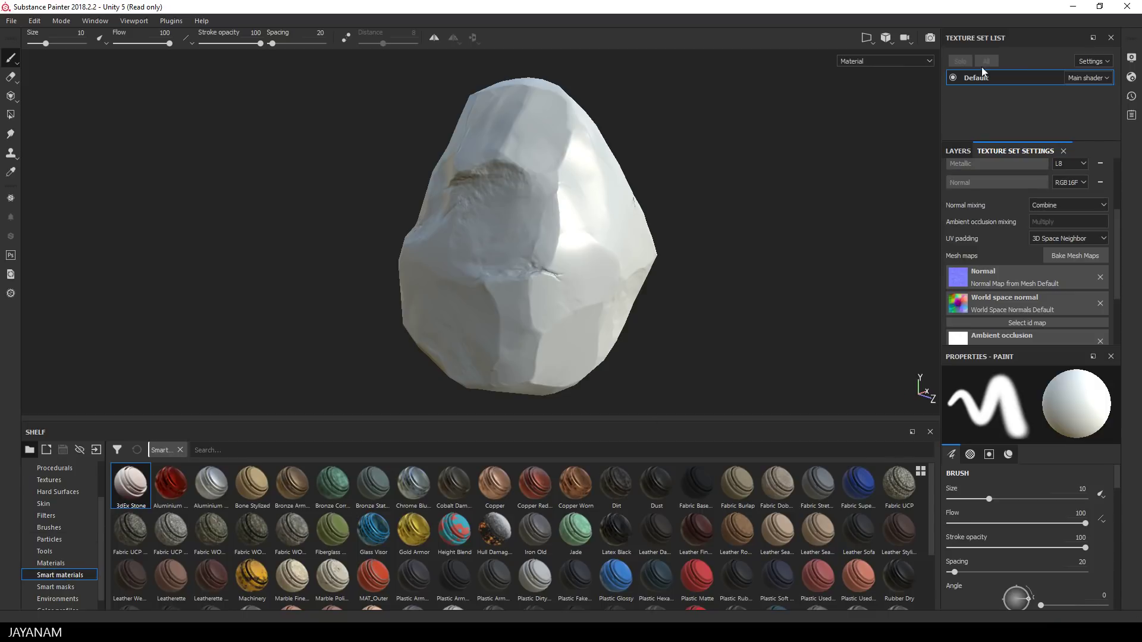
{"action": "left_click", "coordinate": [958, 151]}
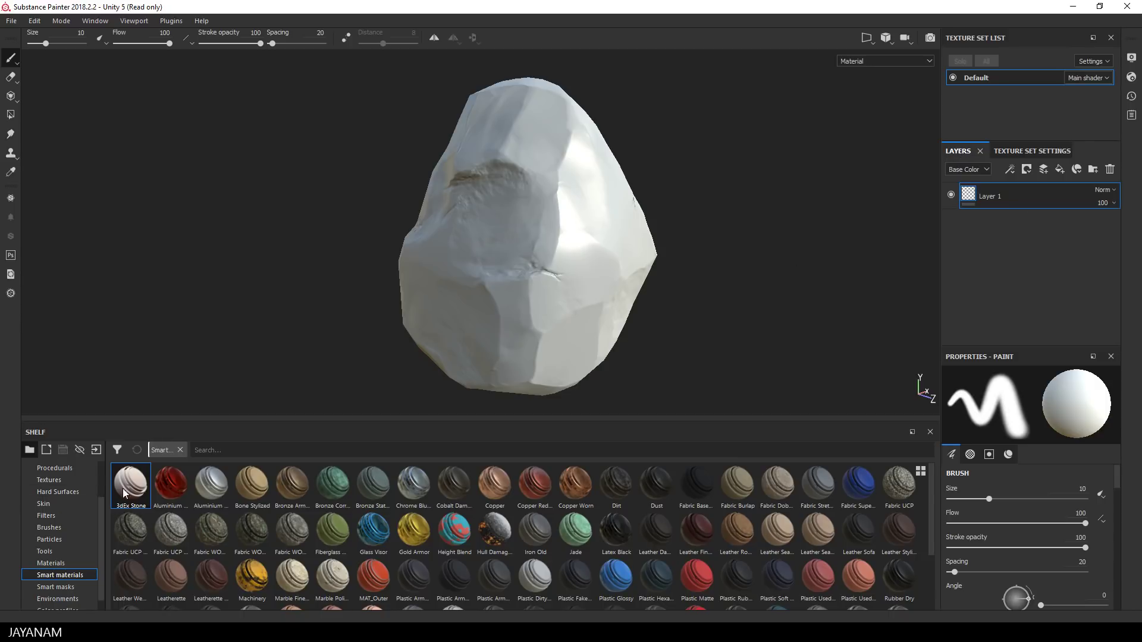
{"action": "left_click_drag", "start_coordinate": [134, 490], "coordinate": [1000, 248]}
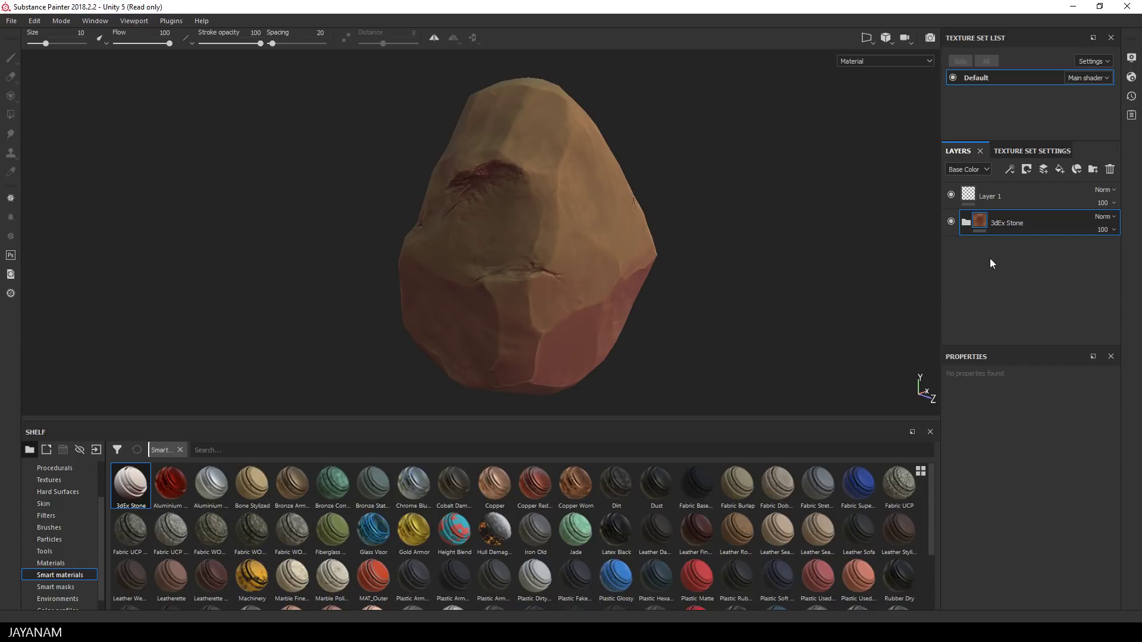
{"action": "left_click_drag", "start_coordinate": [872, 265], "coordinate": [790, 249], "text": "alt"}
{"action": "mouse_move", "coordinate": [721, 231]}
{"action": "right_mouse_down", "text": "shift"}
{"action": "mouse_move", "coordinate": [809, 222]}
{"action": "mouse_move", "coordinate": [739, 224]}
{"action": "mouse_move", "coordinate": [793, 224]}
{"action": "right_mouse_up", "text": "shift"}
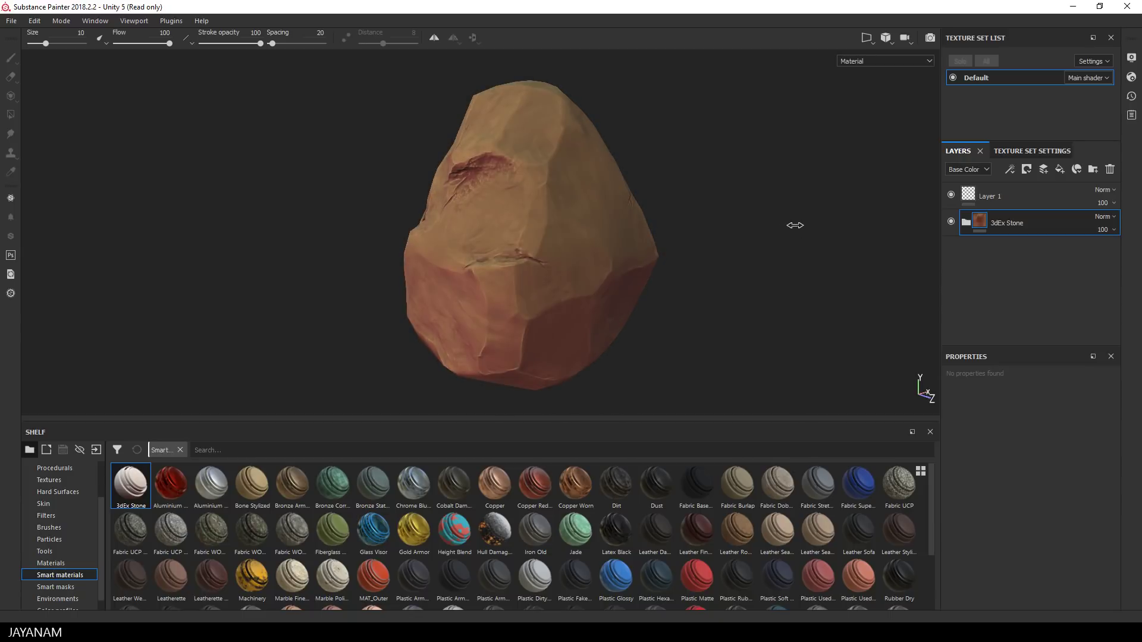
{"action": "left_click_drag", "start_coordinate": [744, 217], "coordinate": [843, 234], "text": "alt"}
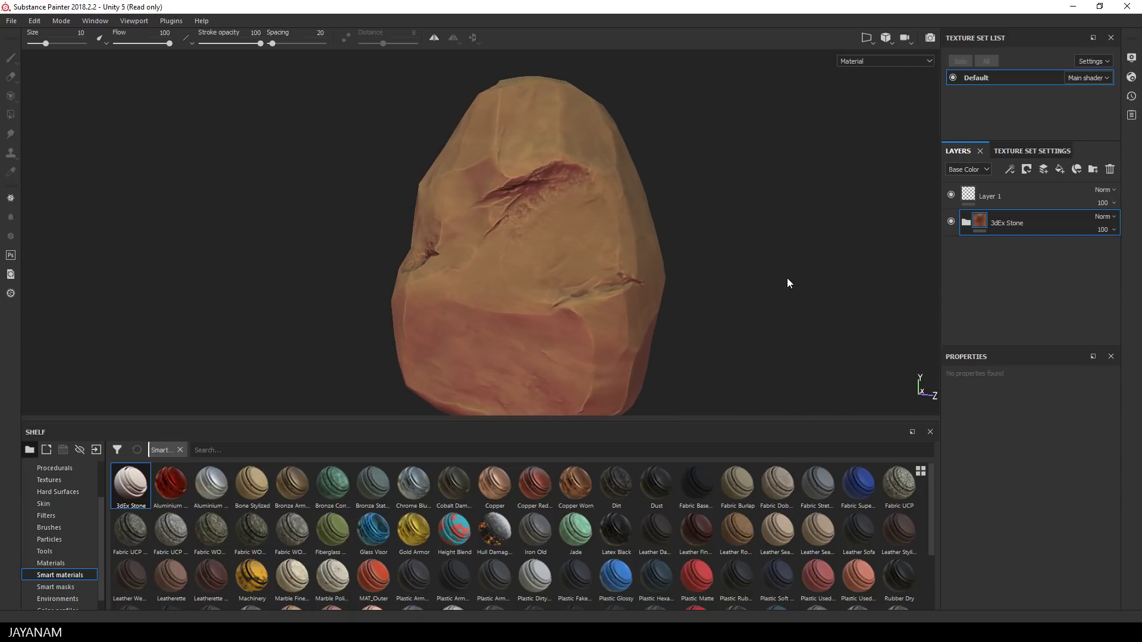
{"action": "scroll", "coordinate": [784, 279], "scroll_direction": "up", "scroll_amount": 3}
{"action": "scroll", "coordinate": [783, 279], "scroll_direction": "down", "scroll_amount": 5}
{"action": "left_click_drag", "start_coordinate": [767, 272], "coordinate": [708, 271], "text": "alt"}
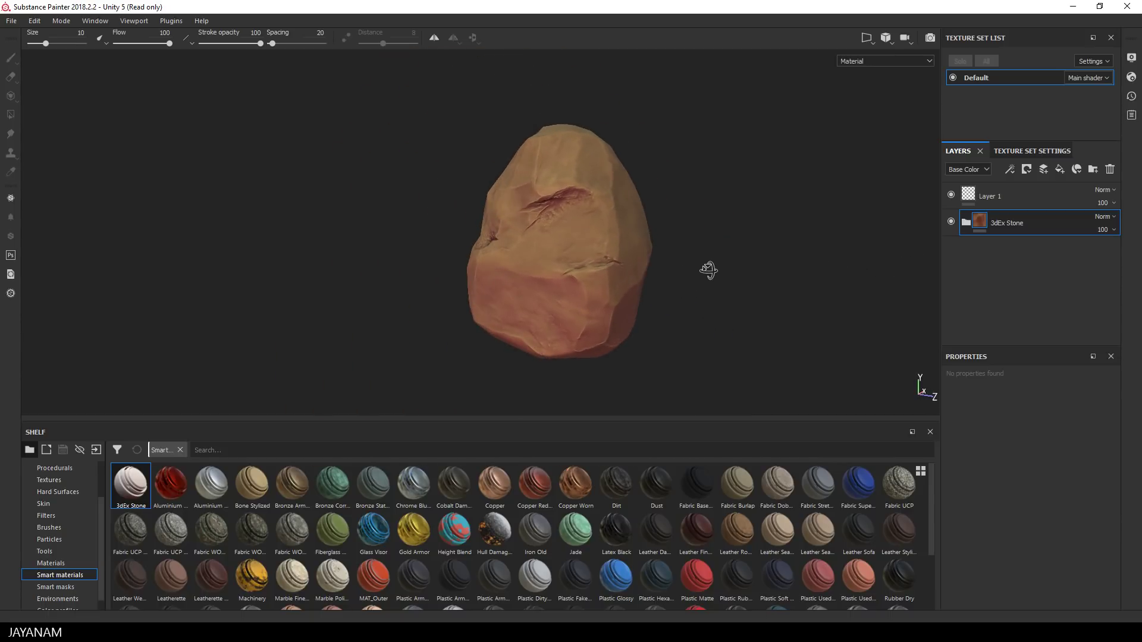
{"action": "left_click", "coordinate": [568, 229]}
{"action": "mouse_move", "coordinate": [826, 224]}
{"action": "left_mouse_down", "text": "alt"}
{"action": "mouse_move", "coordinate": [554, 235]}
{"action": "mouse_move", "coordinate": [454, 224]}
{"action": "left_mouse_up", "text": "alt"}
{"action": "mouse_move", "coordinate": [747, 248]}
{"action": "right_mouse_down", "text": "shift"}
{"action": "mouse_move", "coordinate": [751, 237]}
{"action": "mouse_move", "coordinate": [814, 240]}
{"action": "mouse_move", "coordinate": [788, 250]}
{"action": "right_mouse_up", "text": "shift"}
{"action": "middle_click_drag", "start_coordinate": [800, 238], "coordinate": [721, 265], "text": "alt"}
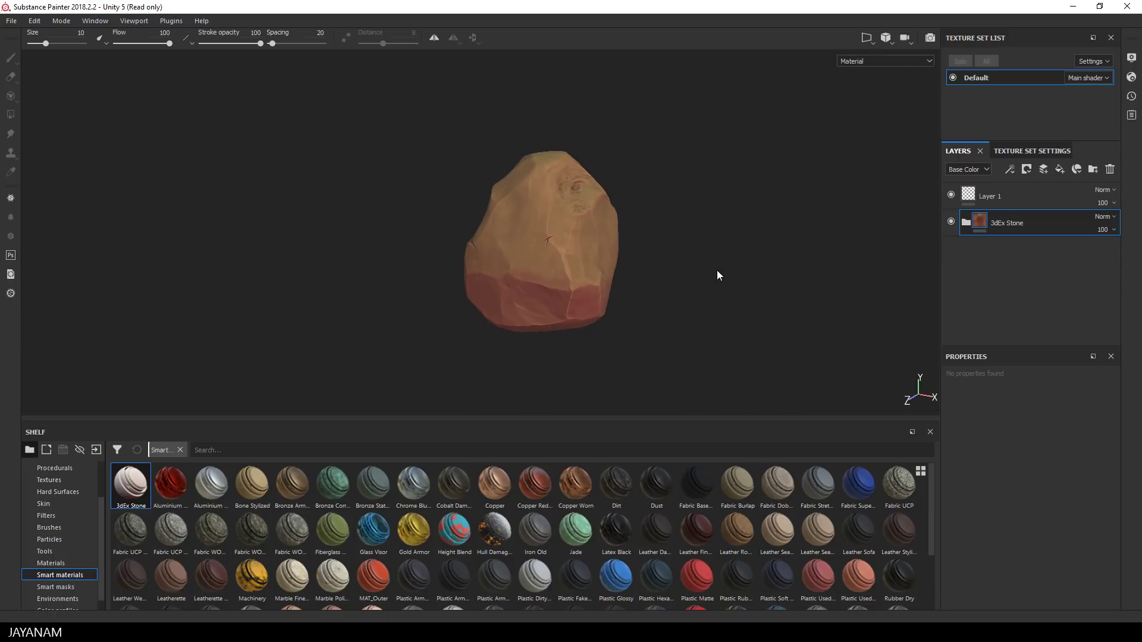
{"action": "scroll", "coordinate": [717, 272], "scroll_direction": "down", "scroll_amount": 2}
{"action": "scroll", "coordinate": [716, 272], "scroll_direction": "up", "scroll_amount": 5}
{"action": "left_click_drag", "start_coordinate": [717, 272], "coordinate": [849, 224], "text": "alt"}
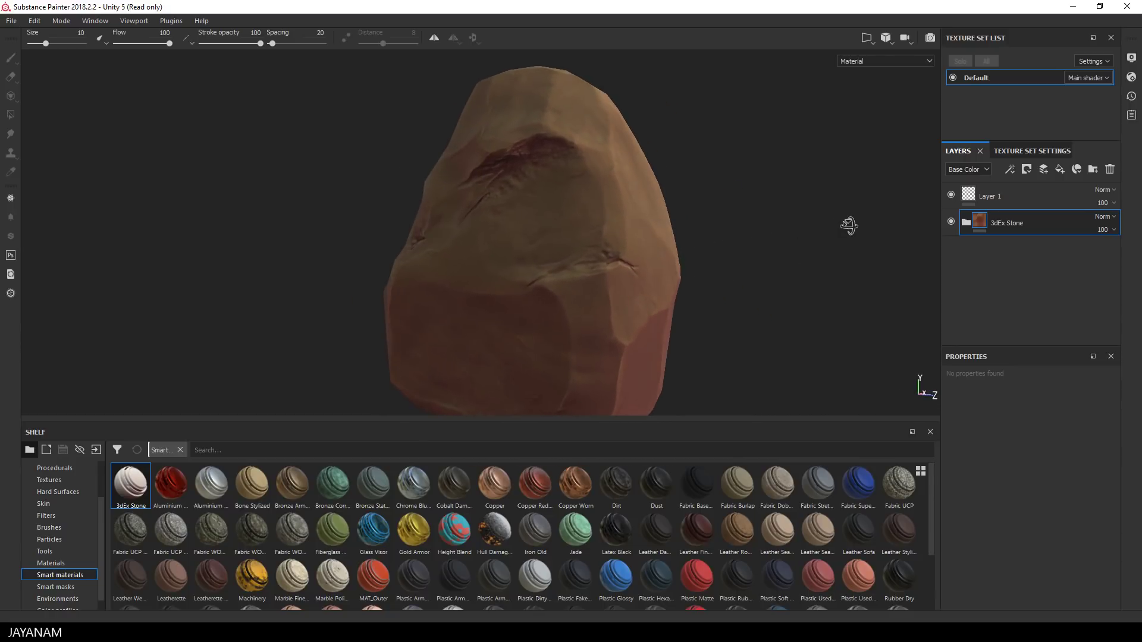
{"action": "scroll", "coordinate": [768, 262], "scroll_direction": "up", "scroll_amount": 2}
{"action": "scroll", "coordinate": [768, 263], "scroll_direction": "down", "scroll_amount": 4}
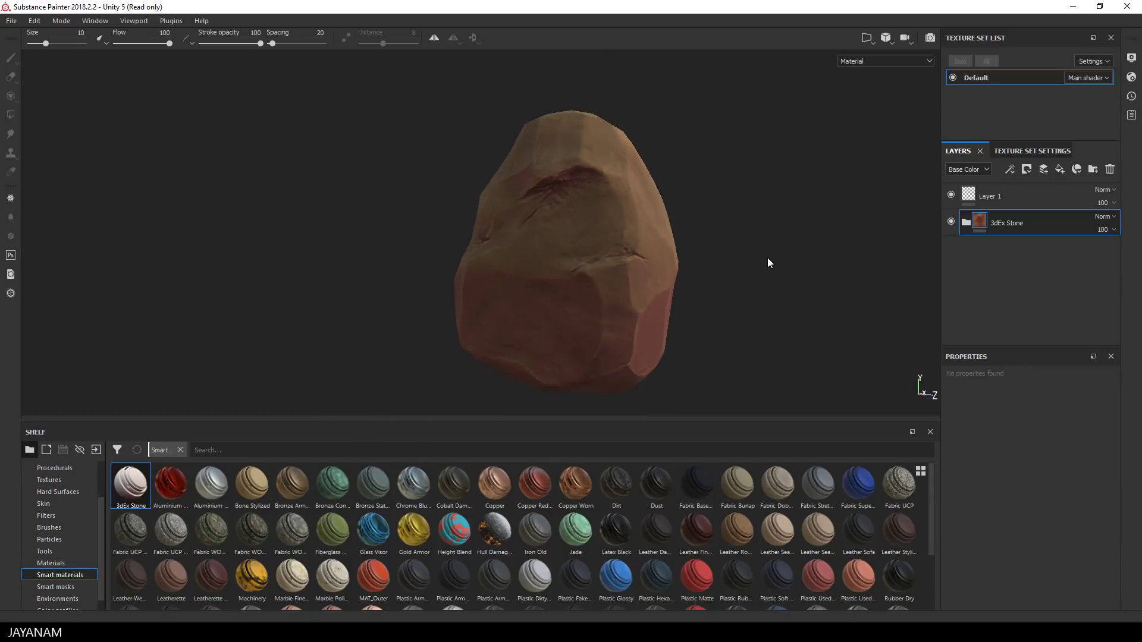
{"action": "left_click_drag", "start_coordinate": [767, 262], "coordinate": [726, 269], "text": "alt"}
{"action": "middle_click_drag", "start_coordinate": [726, 270], "coordinate": [696, 261], "text": "alt"}
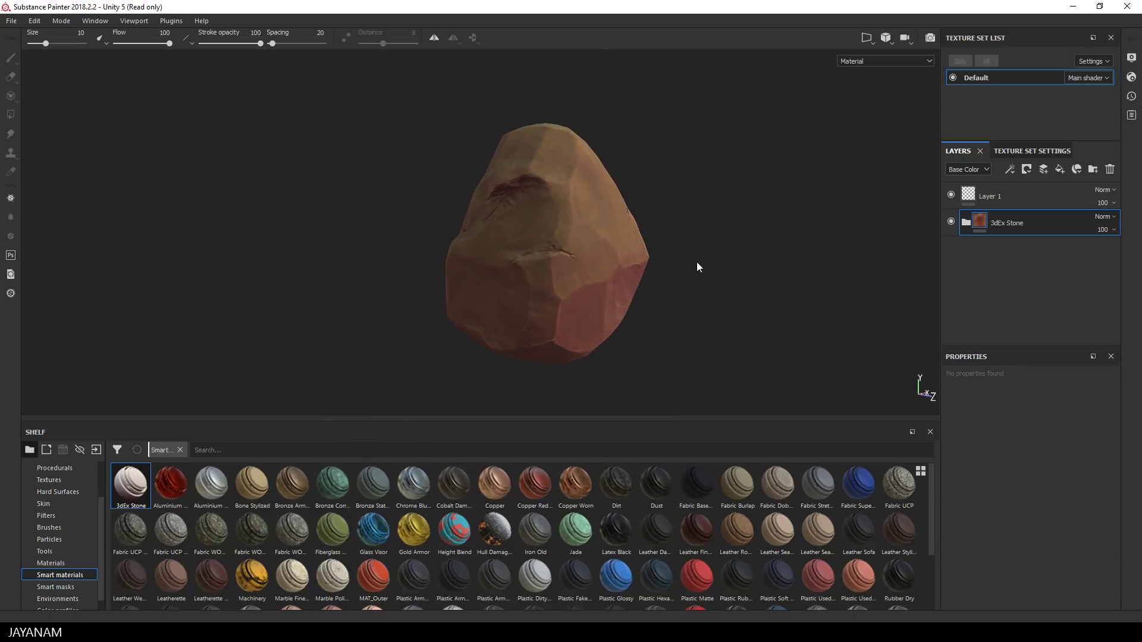
{"action": "right_click_drag", "start_coordinate": [697, 263], "coordinate": [770, 265], "text": "shift"}
{"action": "mouse_move", "coordinate": [805, 275]}
{"action": "left_mouse_down", "text": "alt"}
{"action": "mouse_move", "coordinate": [746, 268]}
{"action": "mouse_move", "coordinate": [790, 263]}
{"action": "left_mouse_up", "text": "alt"}
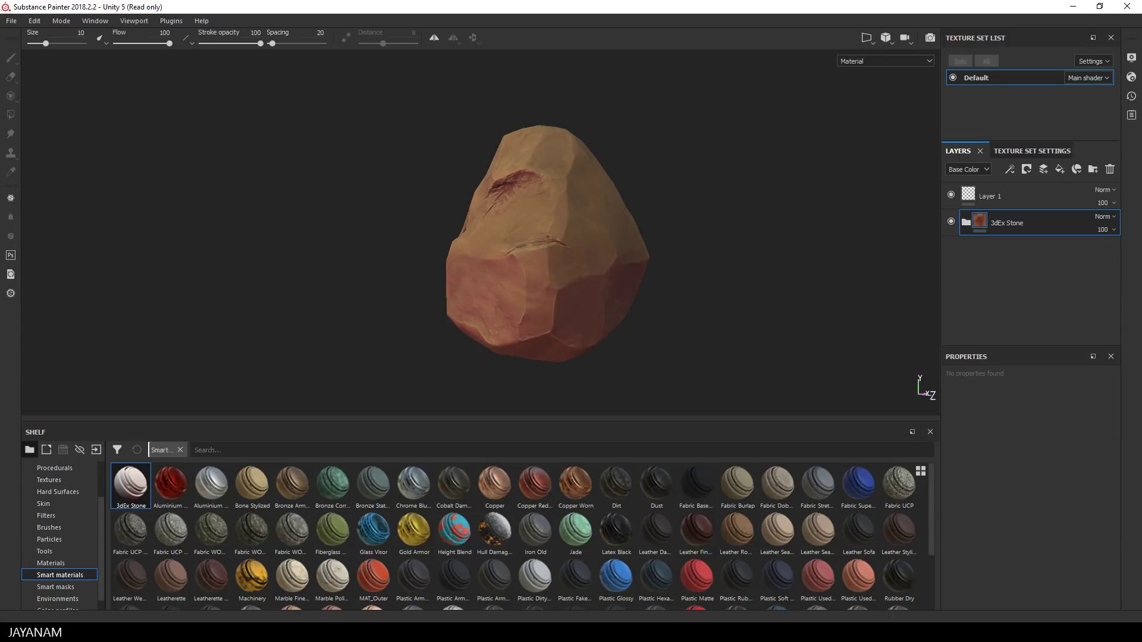
- Raise the viewport environment opacity to 9 and increase the exposure
{"action": "left_click", "coordinate": [1132, 59]}
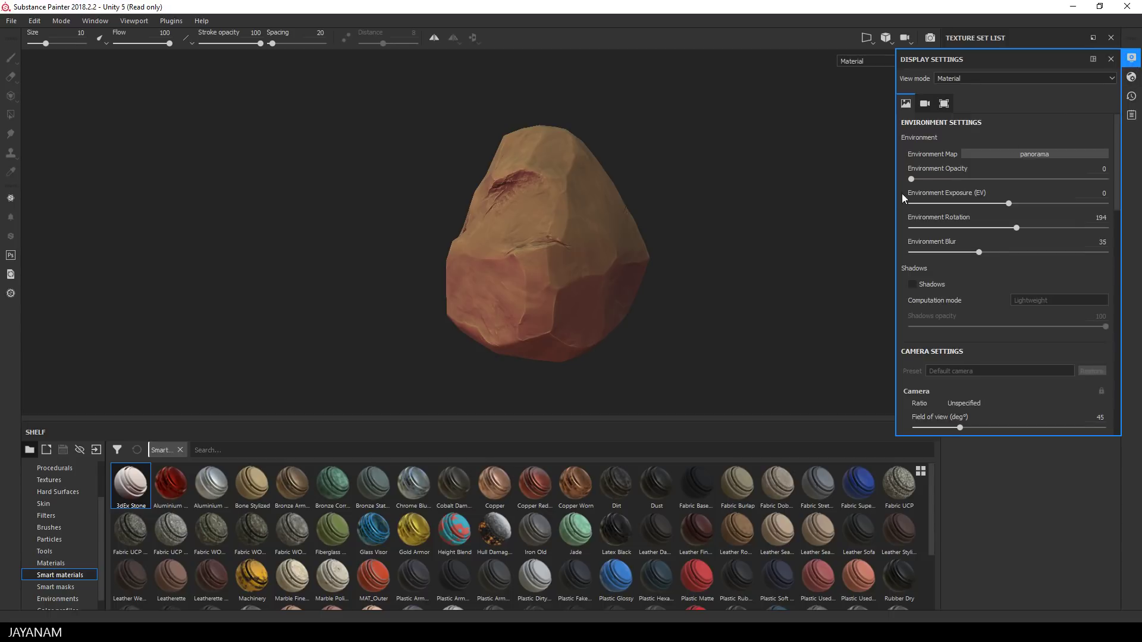
{"action": "left_click_drag", "start_coordinate": [914, 180], "coordinate": [929, 180]}
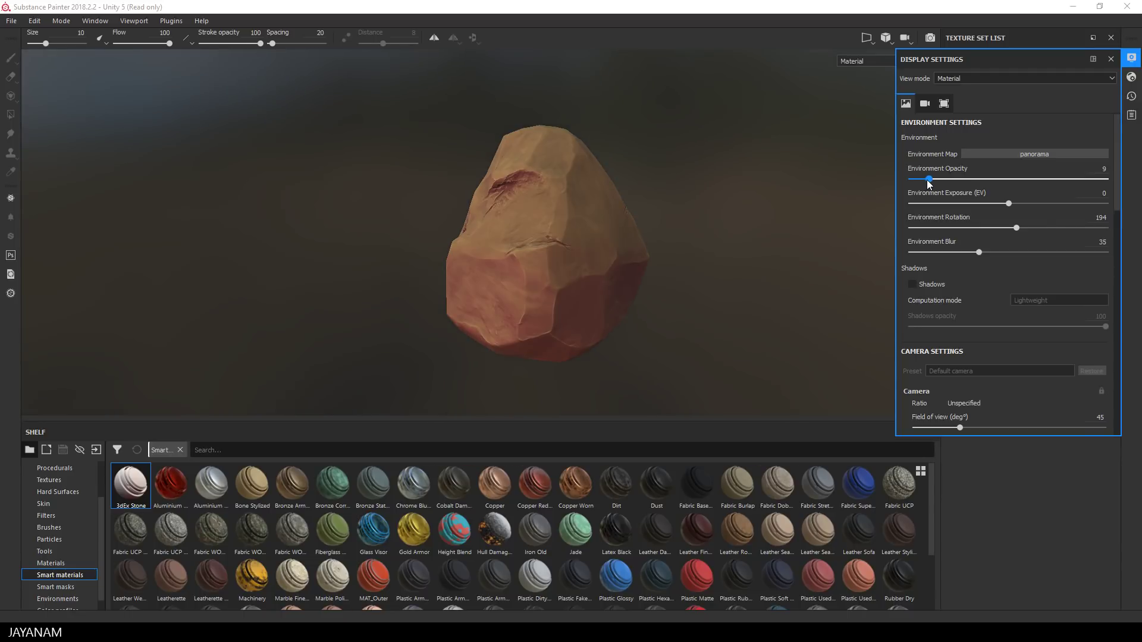
{"action": "left_click_drag", "start_coordinate": [1009, 204], "coordinate": [1010, 203]}
{"action": "scroll", "coordinate": [1009, 354], "scroll_direction": "down", "scroll_amount": 3}
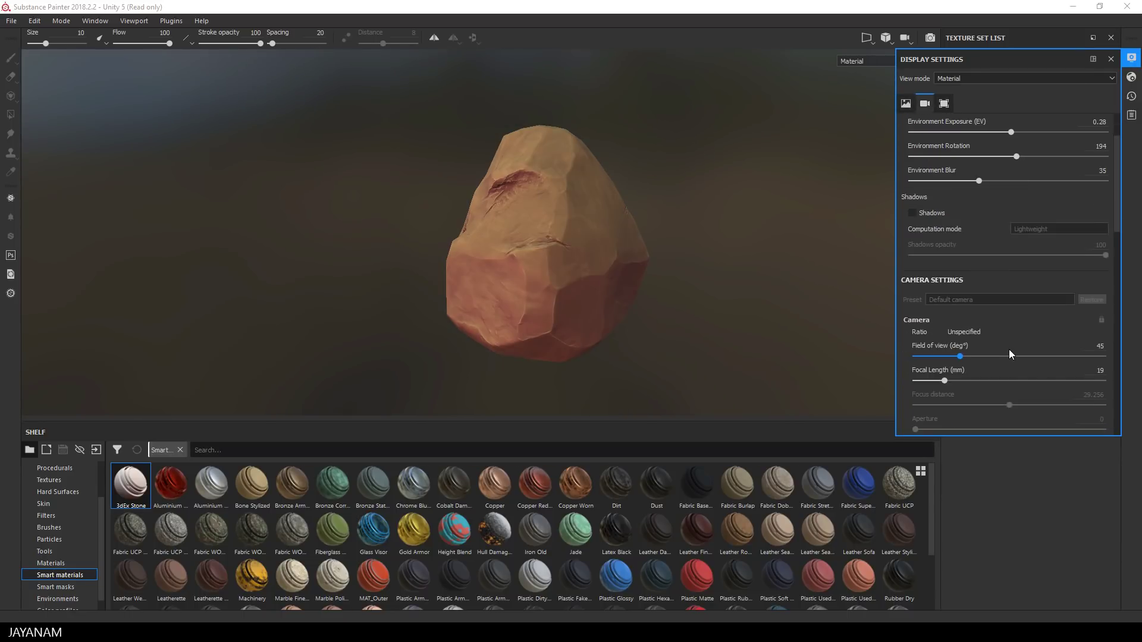
{"action": "scroll", "coordinate": [1009, 354], "scroll_direction": "down", "scroll_amount": 5}
- Enable post effects with Color Correction white balance at 6973 K and tone mapping exposure 1.14
{"action": "left_click", "coordinate": [908, 304]}
{"action": "scroll", "coordinate": [1000, 352], "scroll_direction": "down", "scroll_amount": 2}
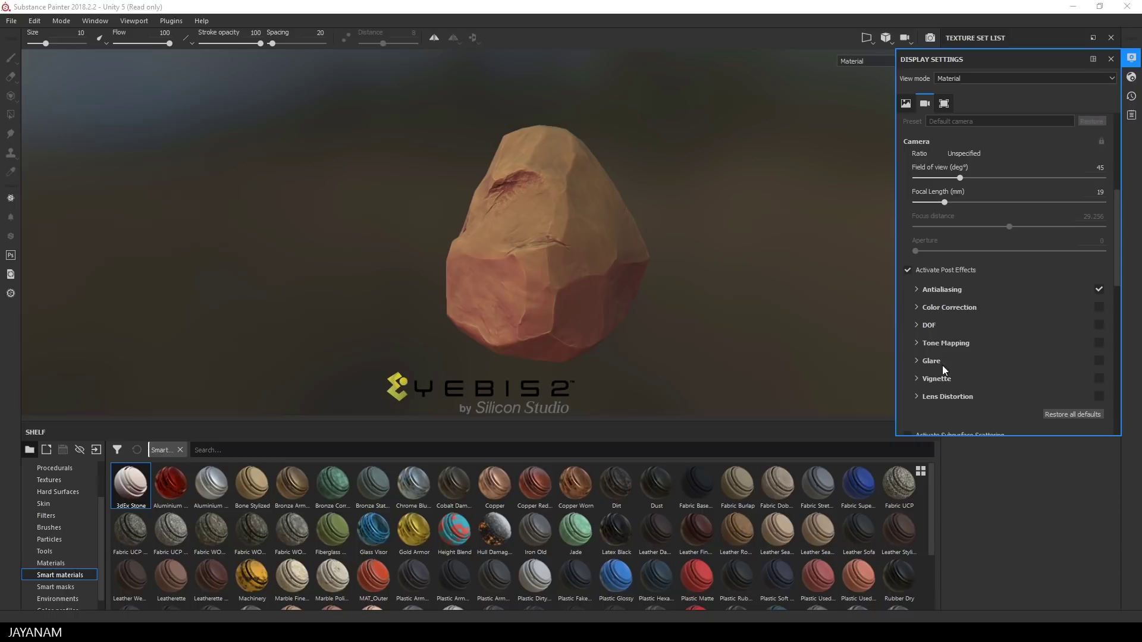
{"action": "left_click", "coordinate": [1099, 307]}
{"action": "left_click", "coordinate": [937, 306]}
{"action": "scroll", "coordinate": [972, 404], "scroll_direction": "down", "scroll_amount": 2}
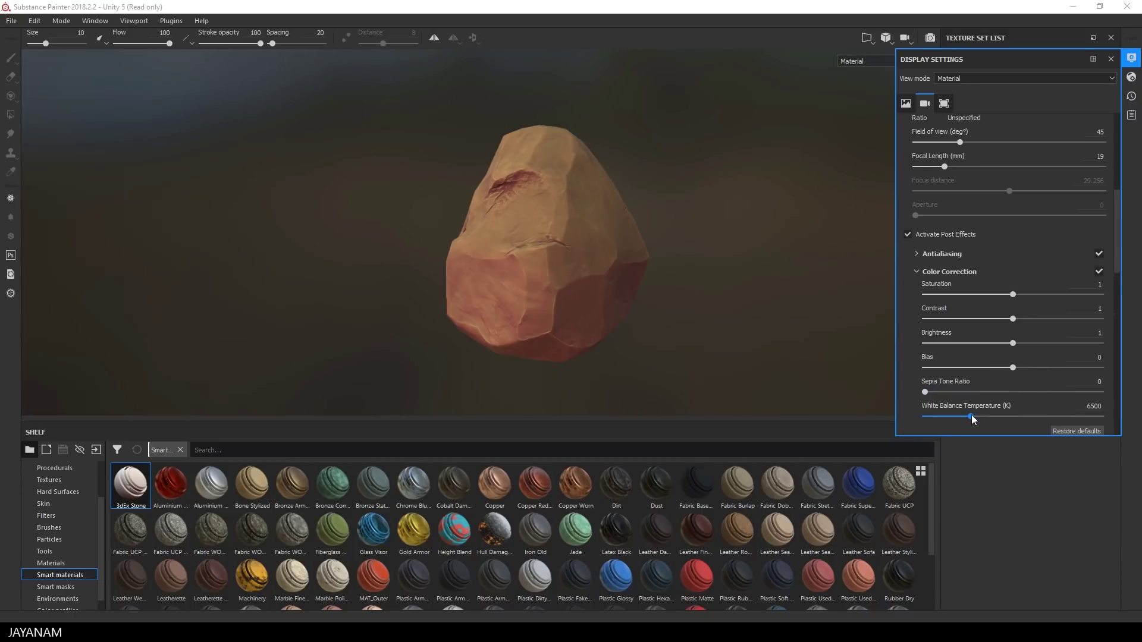
{"action": "left_click_drag", "start_coordinate": [972, 416], "coordinate": [975, 415]}
{"action": "scroll", "coordinate": [972, 416], "scroll_direction": "down", "scroll_amount": 3}
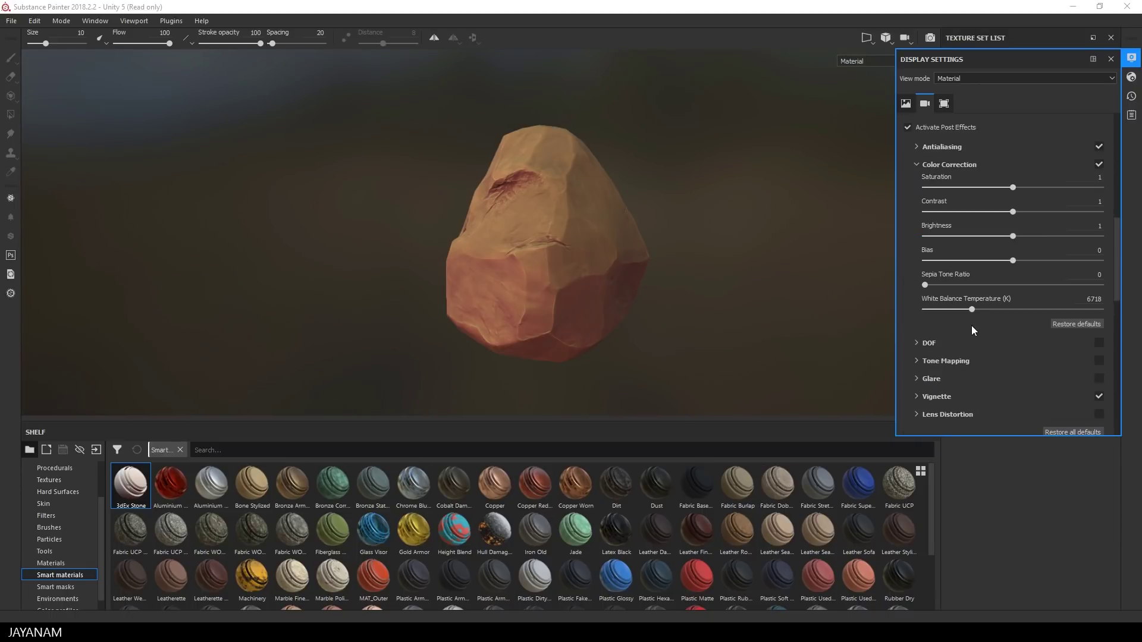
{"action": "left_click_drag", "start_coordinate": [971, 310], "coordinate": [973, 310]}
{"action": "left_click", "coordinate": [920, 360]}
{"action": "scroll", "coordinate": [970, 380], "scroll_direction": "down", "scroll_amount": 1}
{"action": "left_click_drag", "start_coordinate": [1012, 348], "coordinate": [1015, 348]}
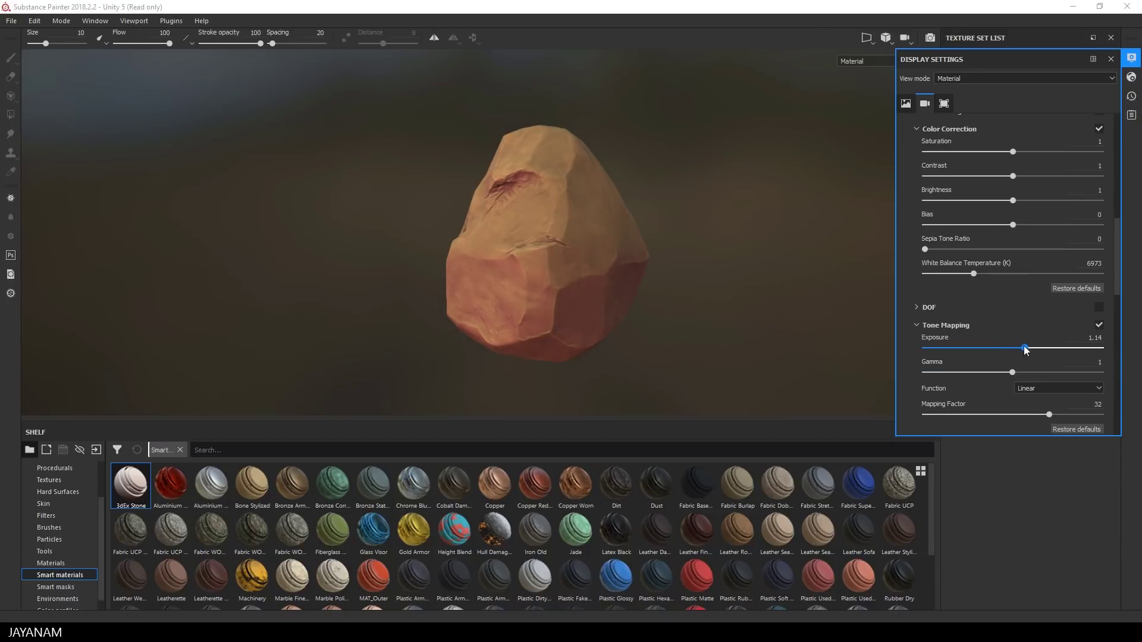
- Desaturate the 3dEx Stone base fill layer's colour to grey (0.277)
{"action": "left_click", "coordinate": [1111, 59]}
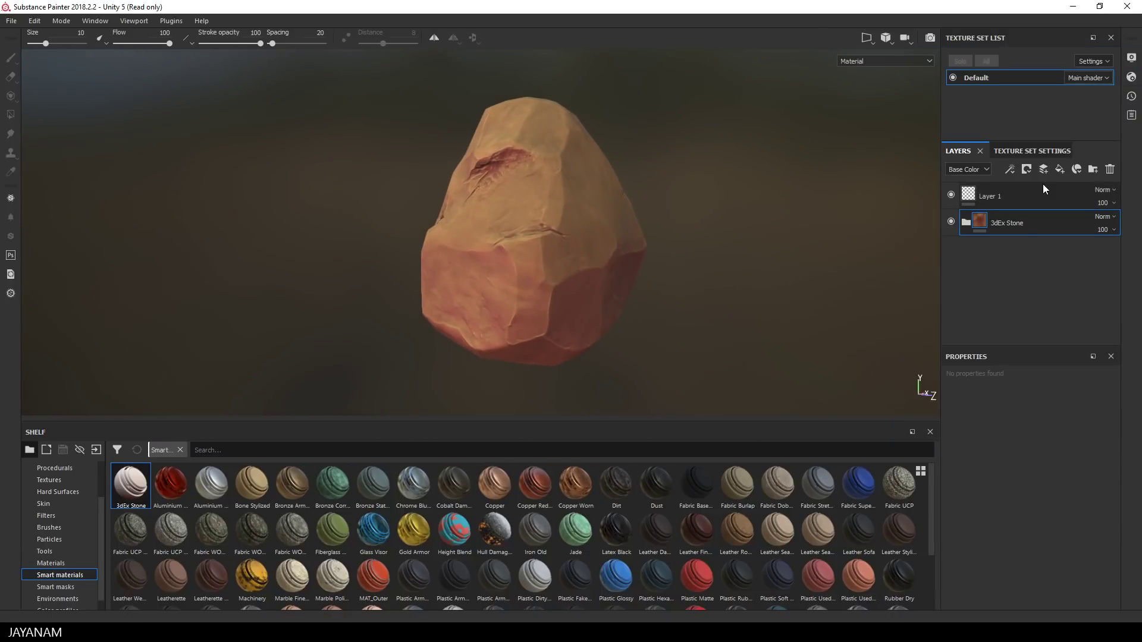
{"action": "left_click", "coordinate": [965, 222]}
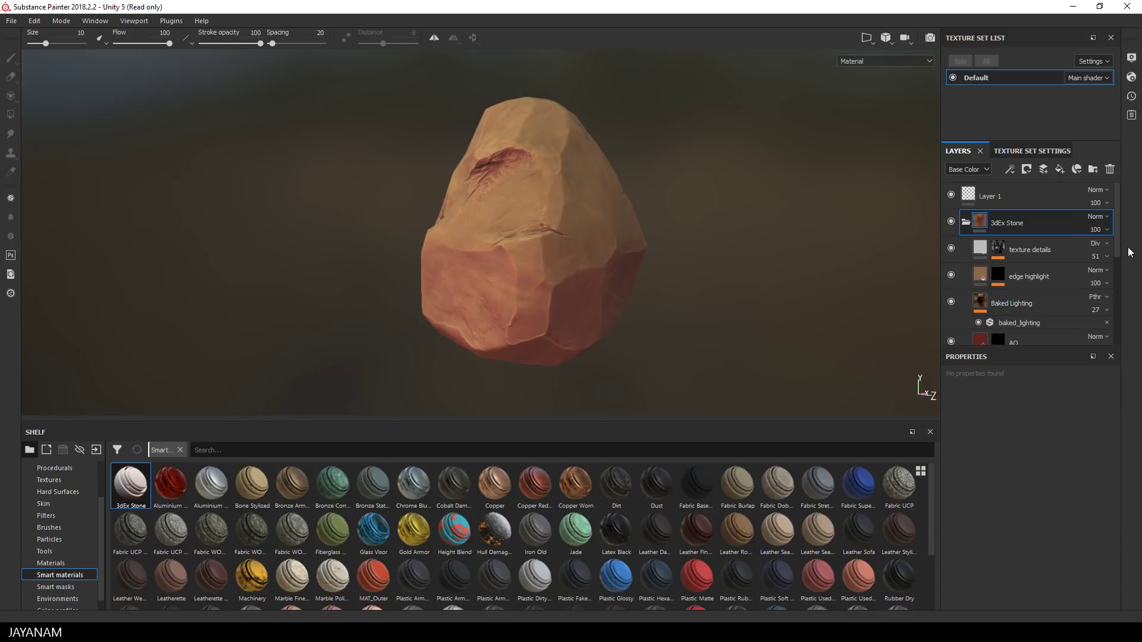
{"action": "left_click_drag", "start_coordinate": [1119, 248], "coordinate": [1115, 340]}
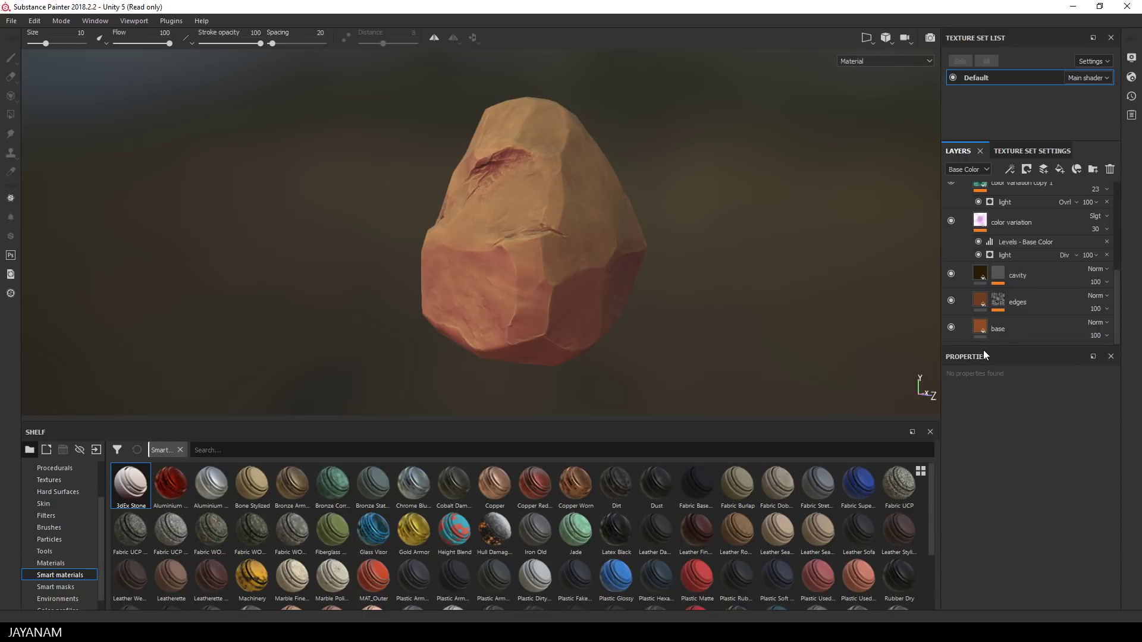
{"action": "left_click", "coordinate": [981, 329]}
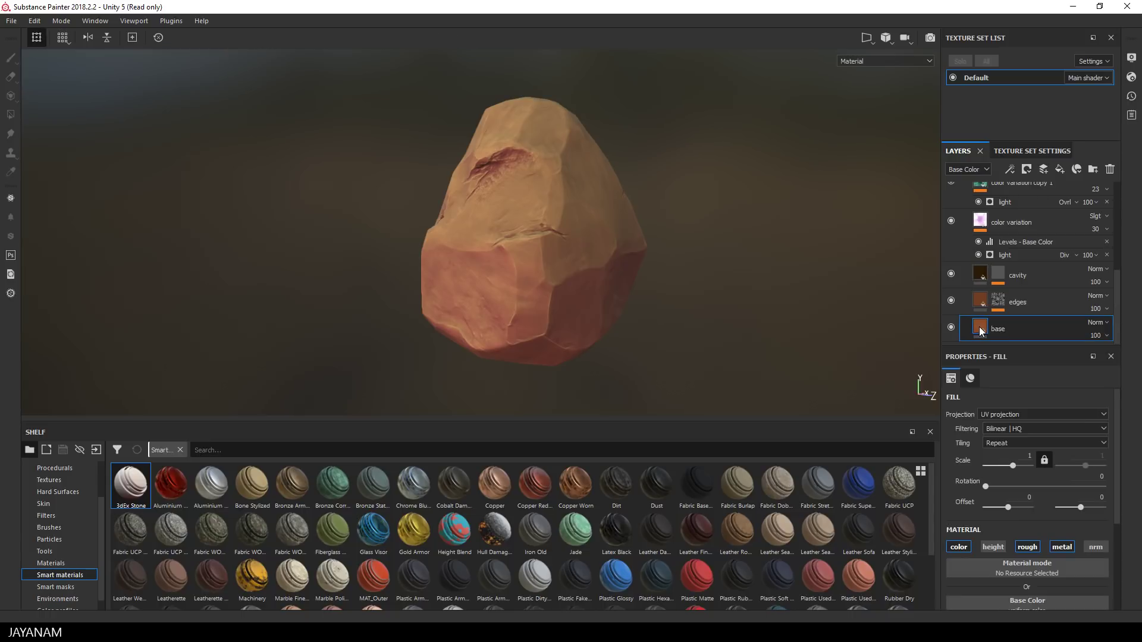
{"action": "scroll", "coordinate": [1040, 512], "scroll_direction": "down", "scroll_amount": 3}
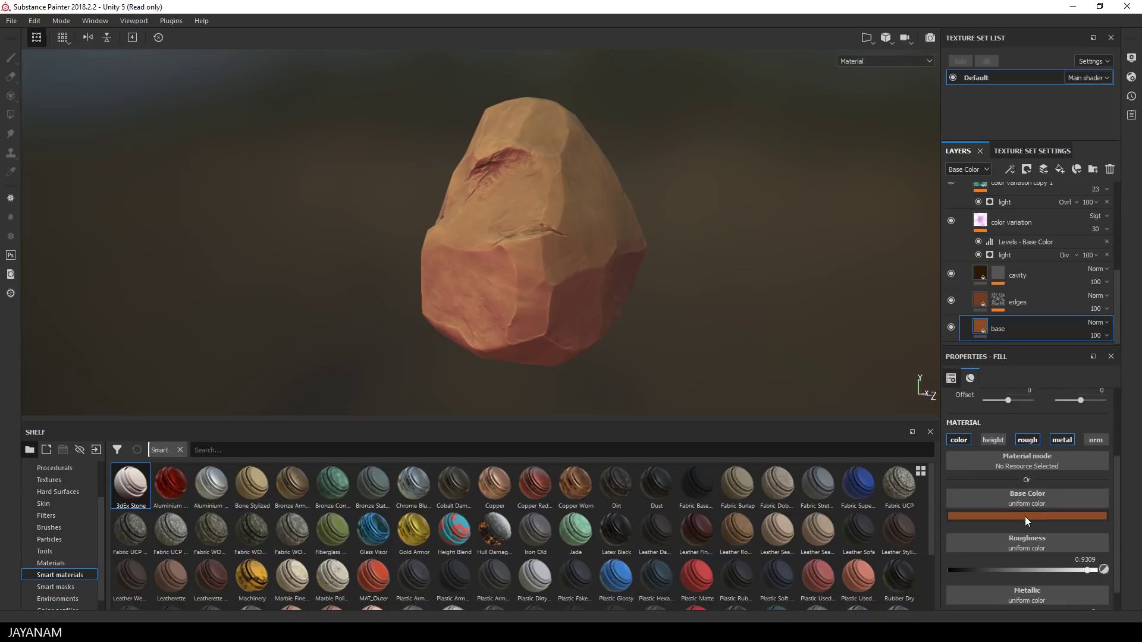
{"action": "left_click", "coordinate": [1025, 516]}
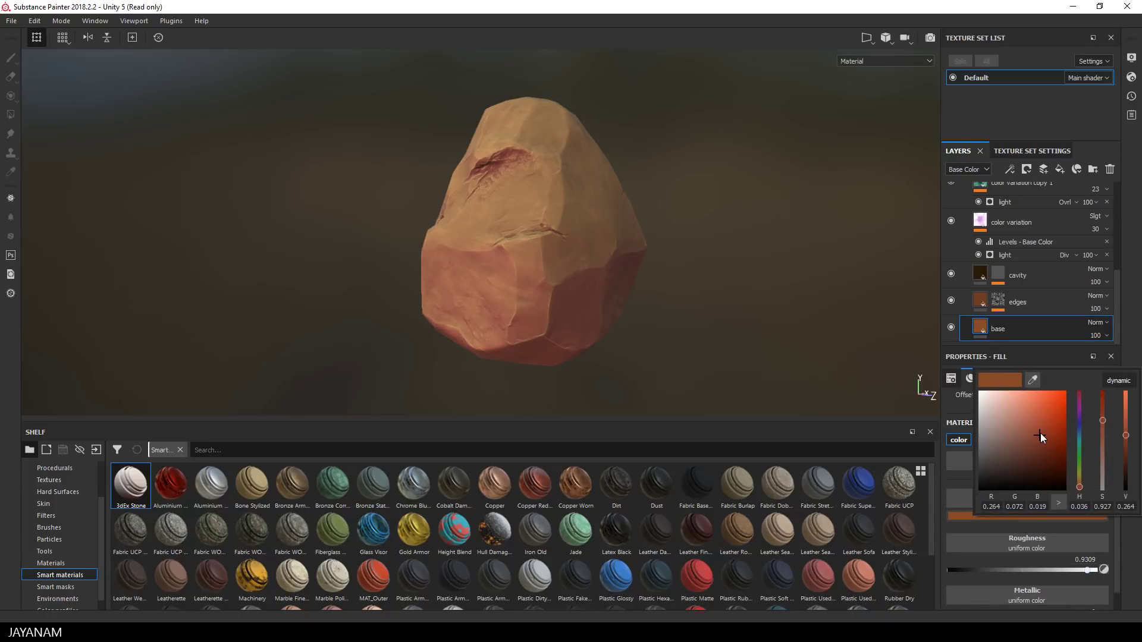
{"action": "left_click_drag", "start_coordinate": [1040, 436], "coordinate": [976, 435]}
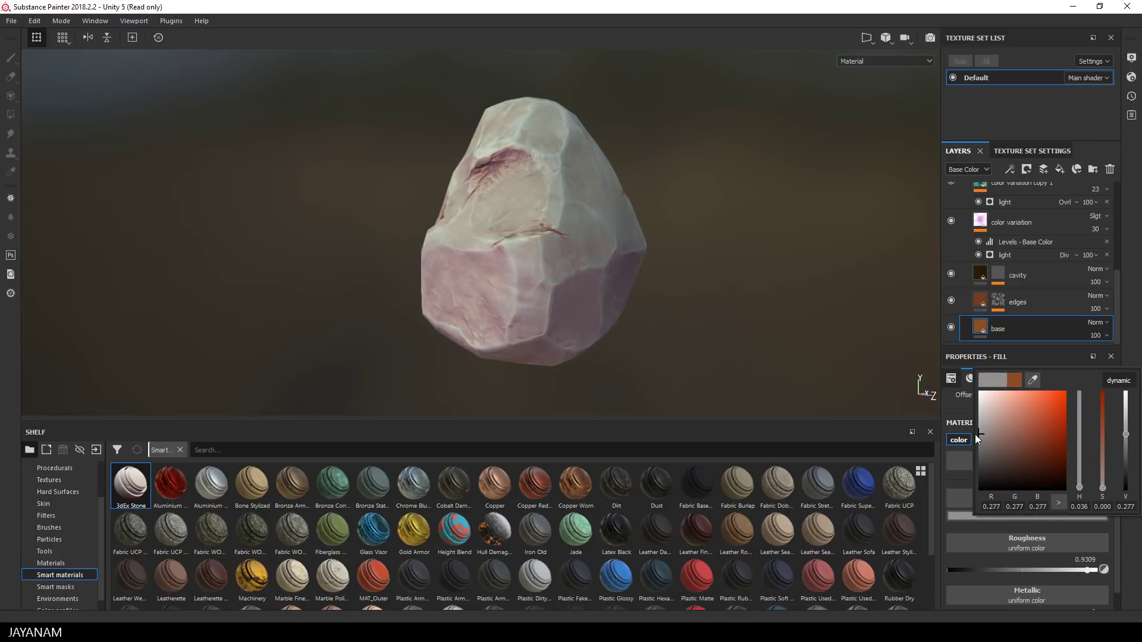
- Turn the edges layer's base colour from brown to dark grey (0.180)
{"action": "left_click", "coordinate": [981, 300]}
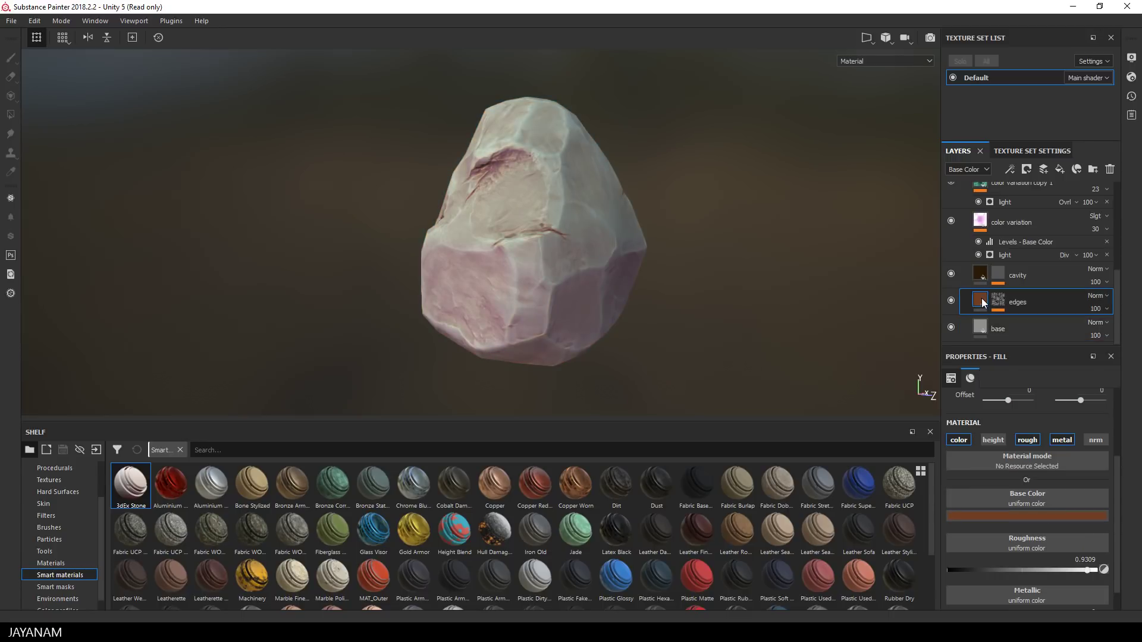
{"action": "left_click", "coordinate": [1018, 517]}
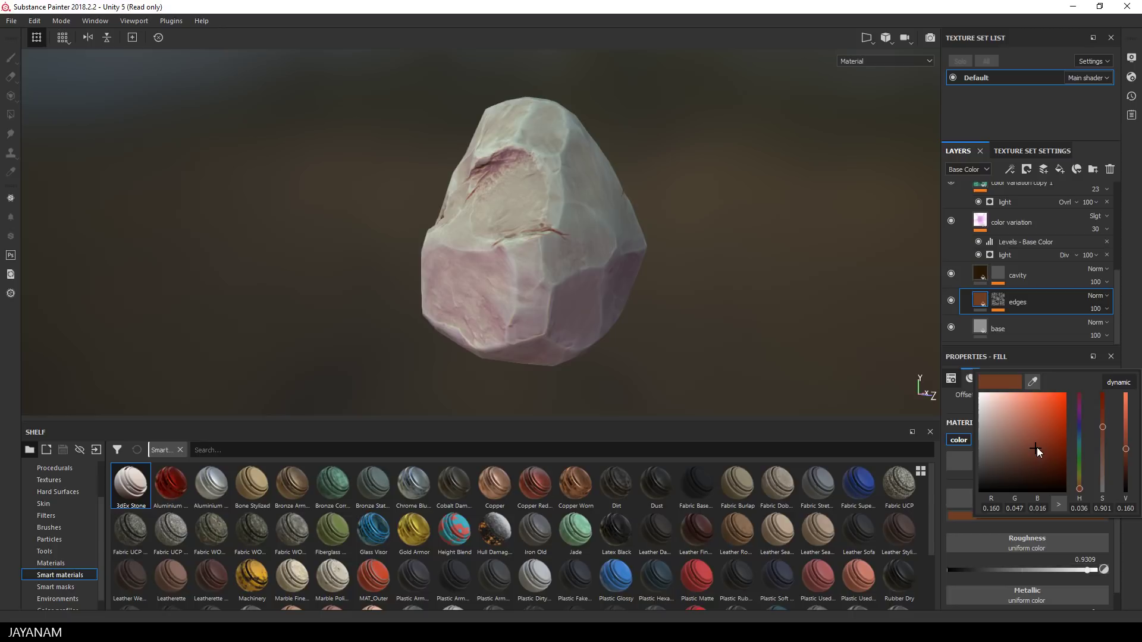
{"action": "left_click_drag", "start_coordinate": [1036, 448], "coordinate": [985, 445]}
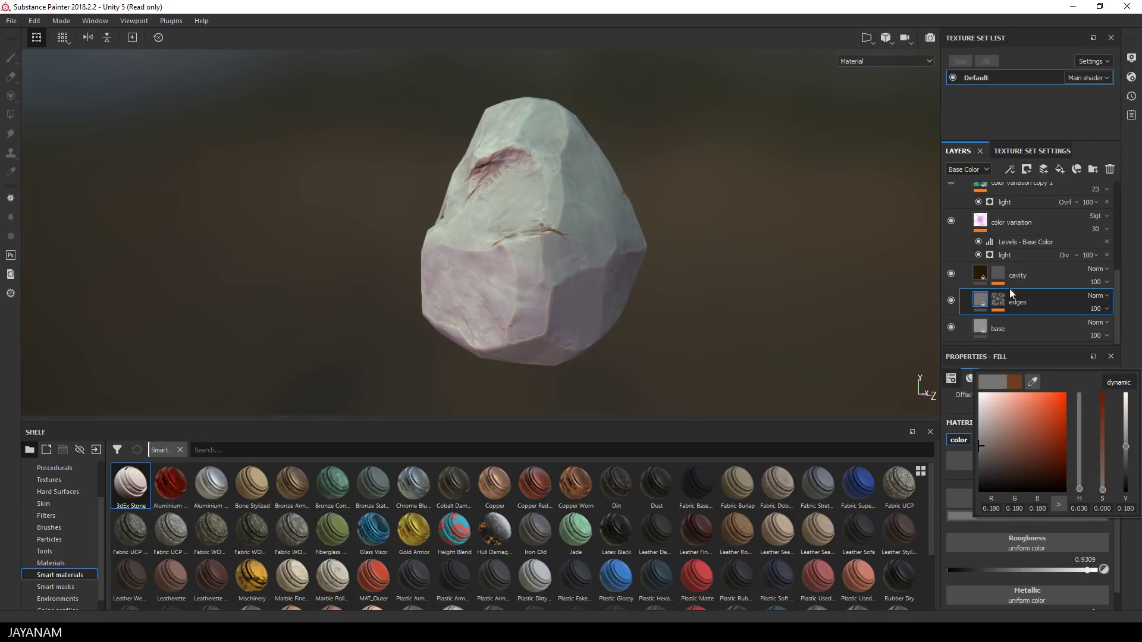
- Change the cavity and AO layers' base colours from brown and dark red to grey
{"action": "left_click", "coordinate": [971, 269]}
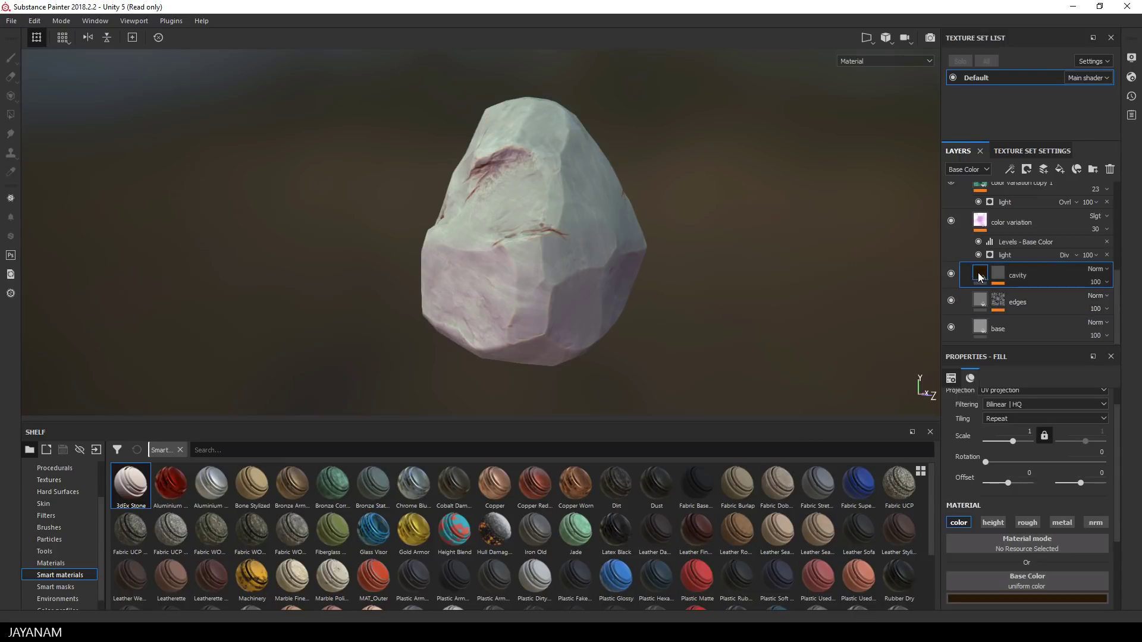
{"action": "scroll", "coordinate": [1038, 524], "scroll_direction": "down", "scroll_amount": 2}
{"action": "left_click", "coordinate": [1038, 525]}
{"action": "left_click_drag", "start_coordinate": [1043, 486], "coordinate": [975, 480]}
{"action": "left_click", "coordinate": [981, 273]}
{"action": "scroll", "coordinate": [981, 273], "scroll_direction": "up", "scroll_amount": 2}
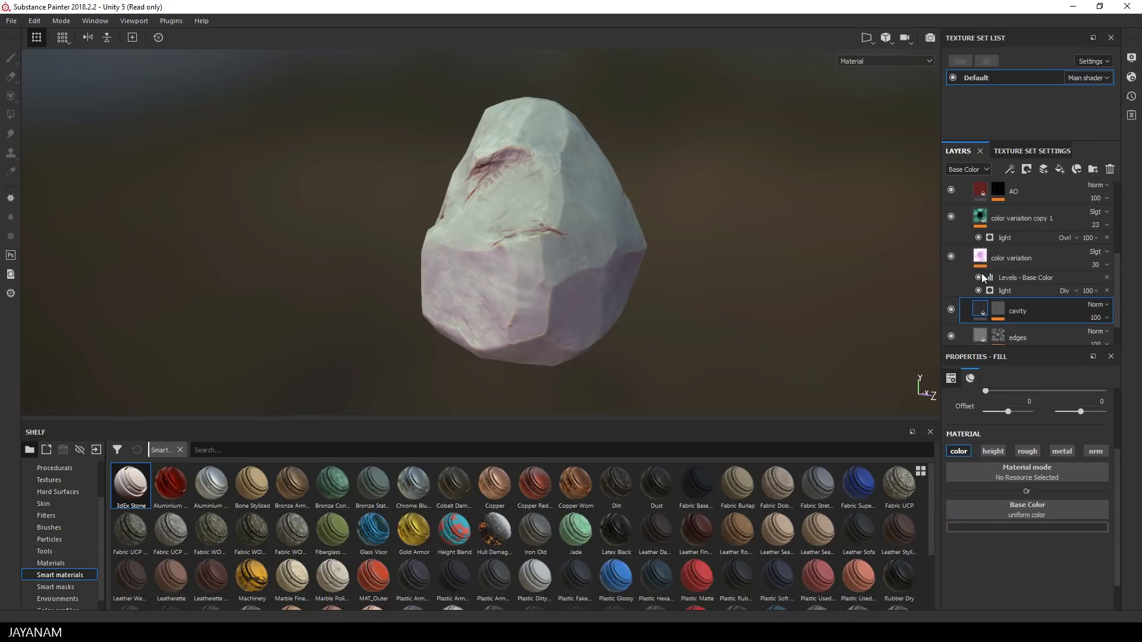
{"action": "left_click", "coordinate": [1011, 227]}
{"action": "left_click", "coordinate": [1032, 527]}
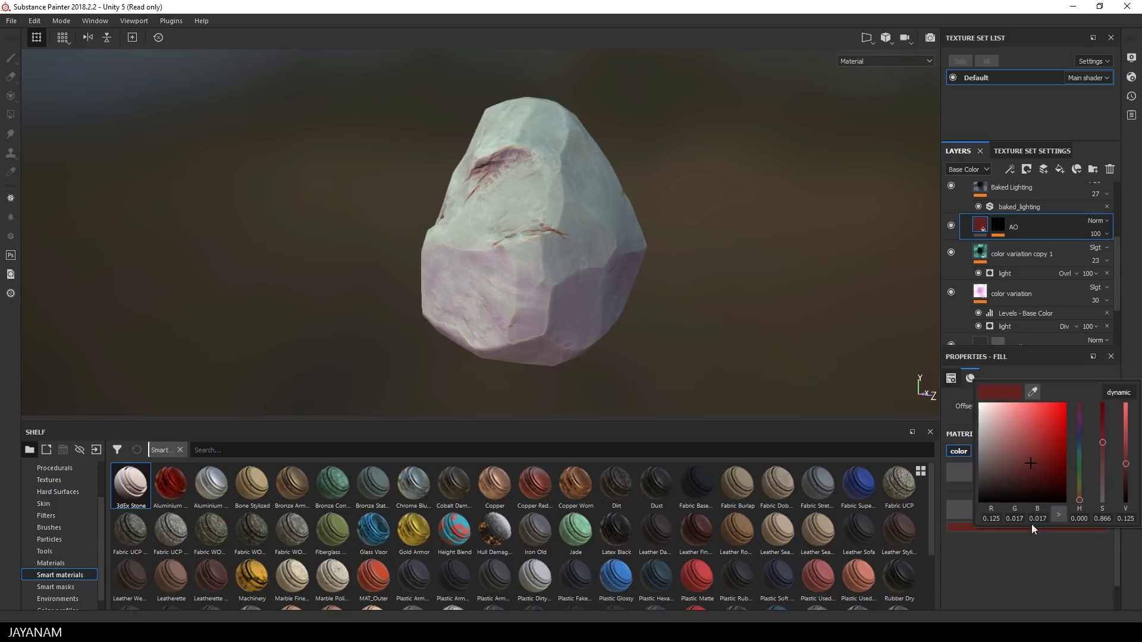
{"action": "left_click_drag", "start_coordinate": [1032, 463], "coordinate": [968, 471]}
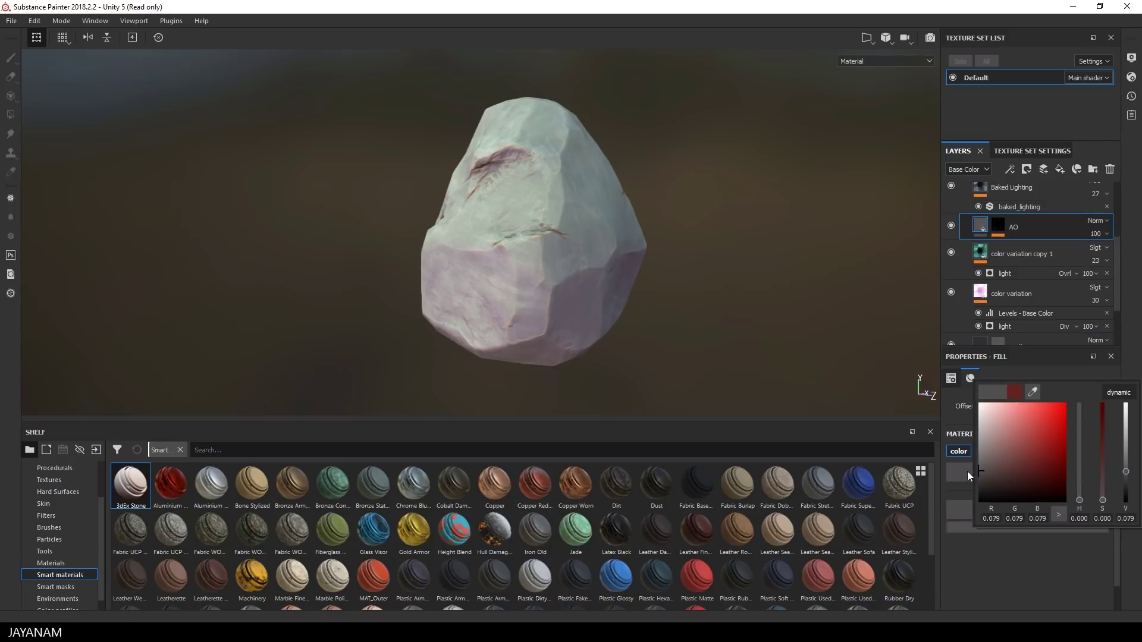
- Desaturate the color variation layer's purple tint toward a muted purple
{"action": "left_click", "coordinate": [981, 258]}
{"action": "left_click", "coordinate": [980, 294]}
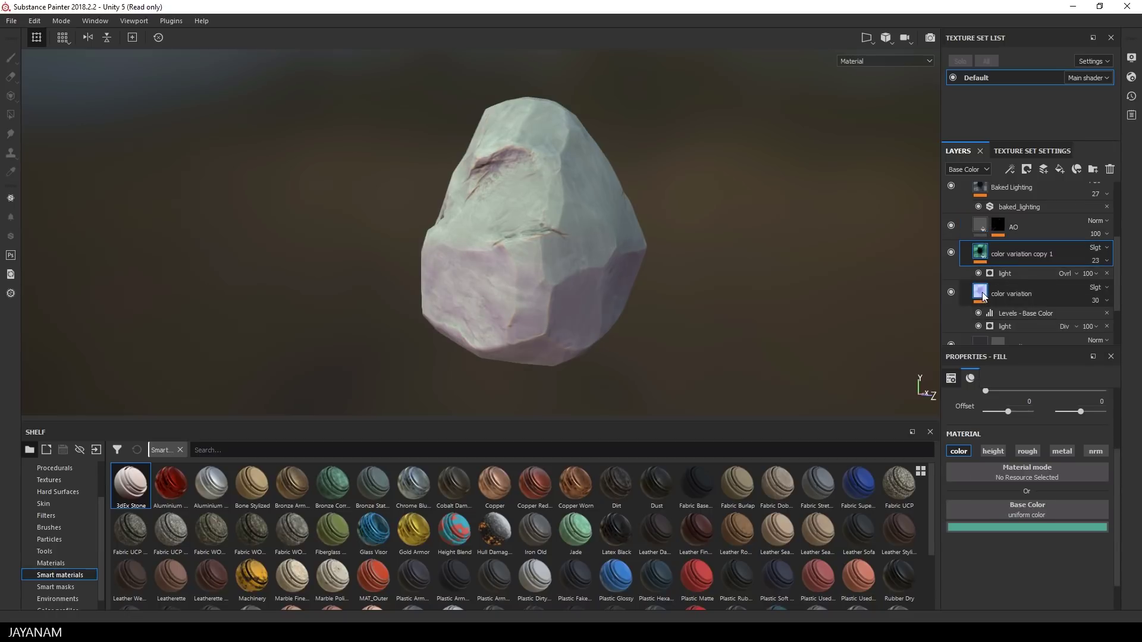
{"action": "left_click", "coordinate": [1011, 525]}
{"action": "left_click_drag", "start_coordinate": [1038, 472], "coordinate": [990, 456]}
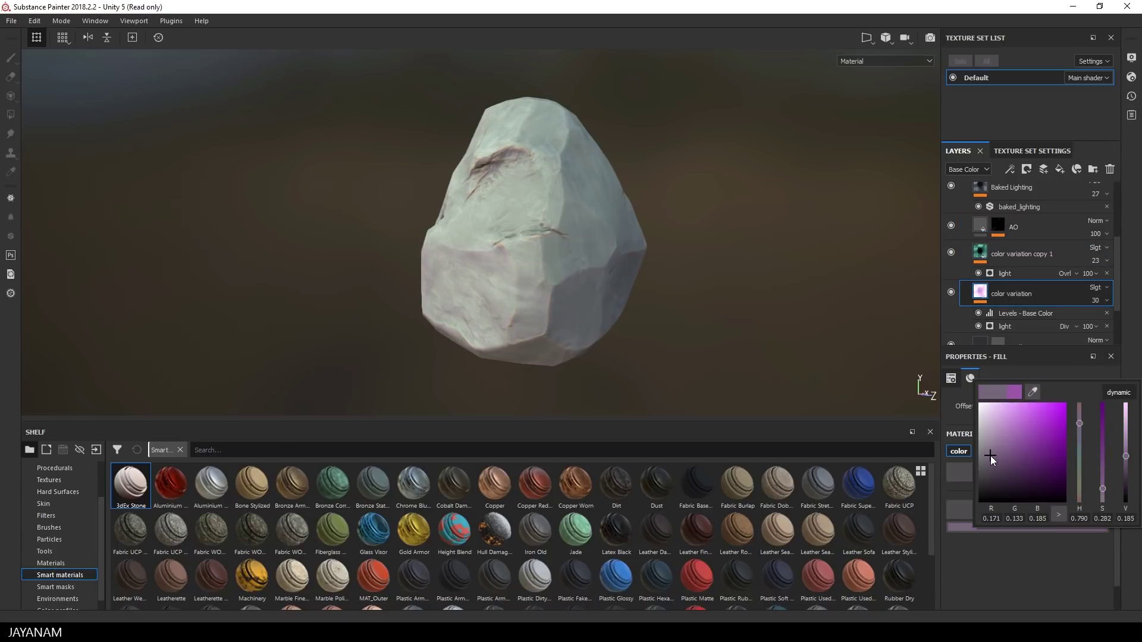
{"action": "left_click", "coordinate": [971, 231]}
{"action": "scroll", "coordinate": [981, 249], "scroll_direction": "up", "scroll_amount": 3}
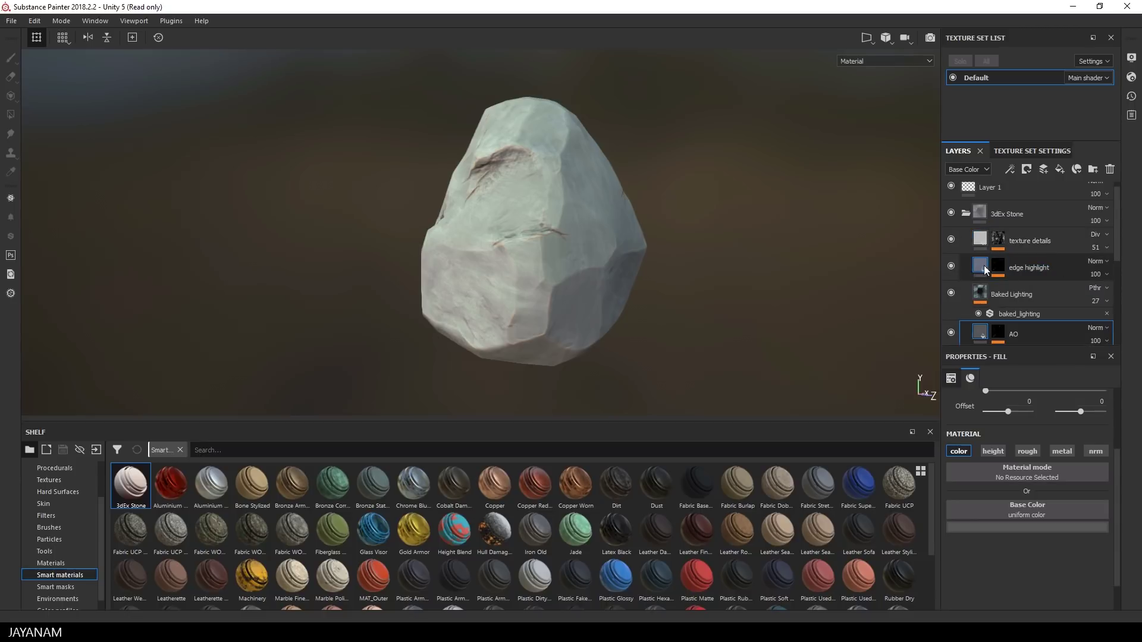
- Set the edge highlight layer's base colour to neutral grey 0.271 and check the rock
{"action": "left_click", "coordinate": [983, 269]}
{"action": "left_click", "coordinate": [1011, 526]}
{"action": "left_click_drag", "start_coordinate": [995, 444], "coordinate": [976, 444]}
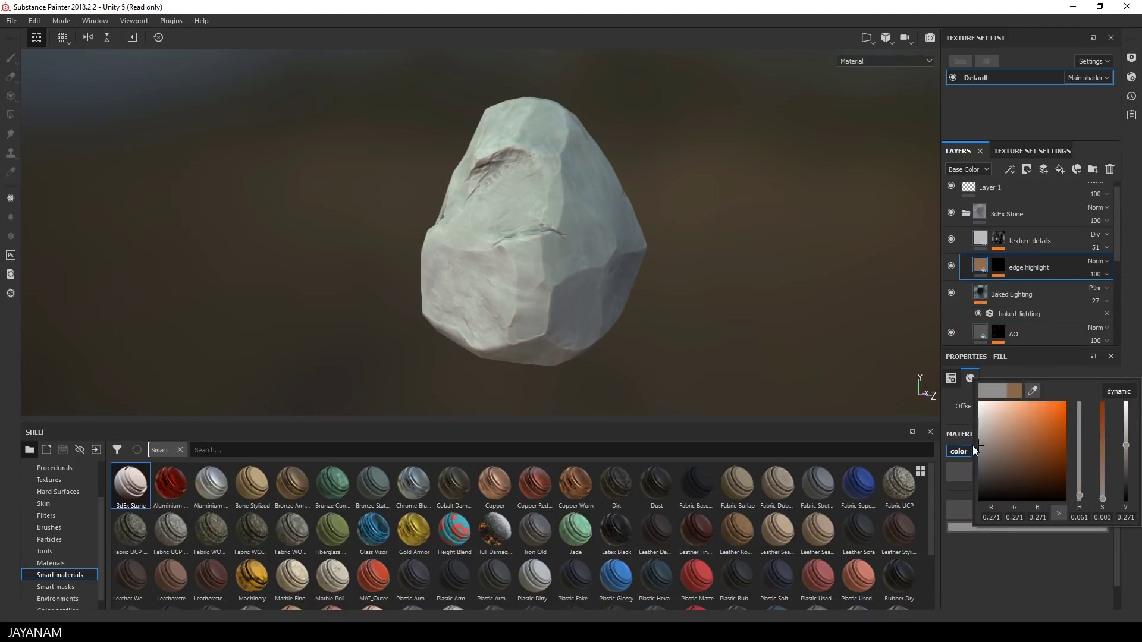
{"action": "left_click", "coordinate": [746, 283]}
{"action": "left_click_drag", "start_coordinate": [746, 283], "coordinate": [763, 300], "text": "alt"}
{"action": "mouse_move", "coordinate": [725, 300]}
{"action": "right_mouse_down", "text": "shift"}
{"action": "mouse_move", "coordinate": [737, 294]}
{"action": "mouse_move", "coordinate": [716, 291]}
{"action": "right_mouse_up", "text": "shift"}
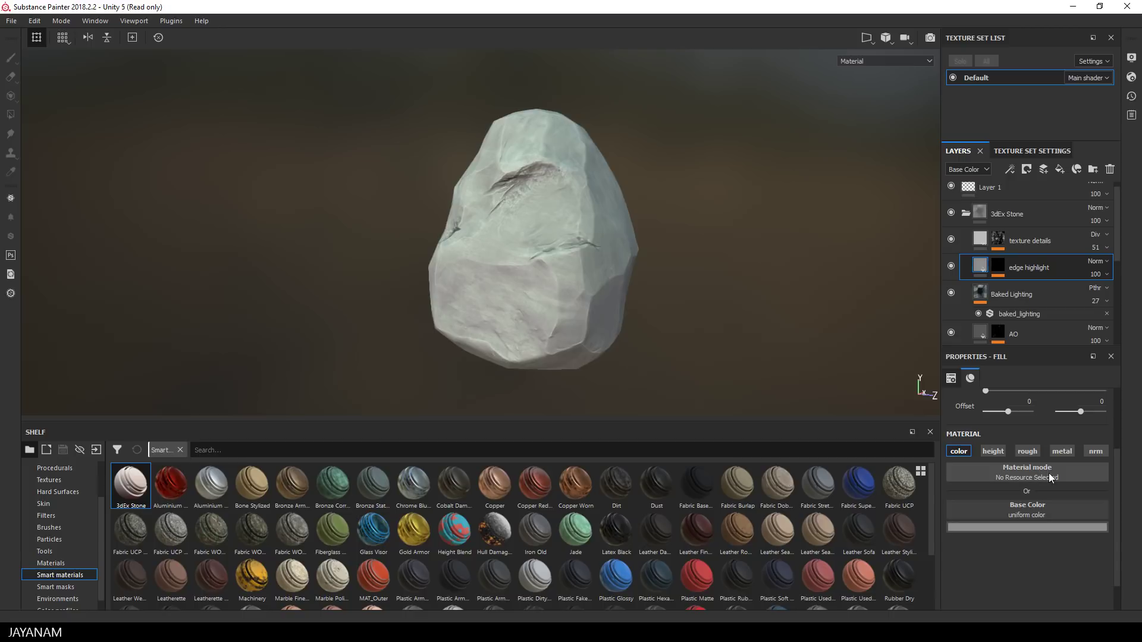
{"action": "scroll", "coordinate": [1064, 259], "scroll_direction": "up", "scroll_amount": 1}
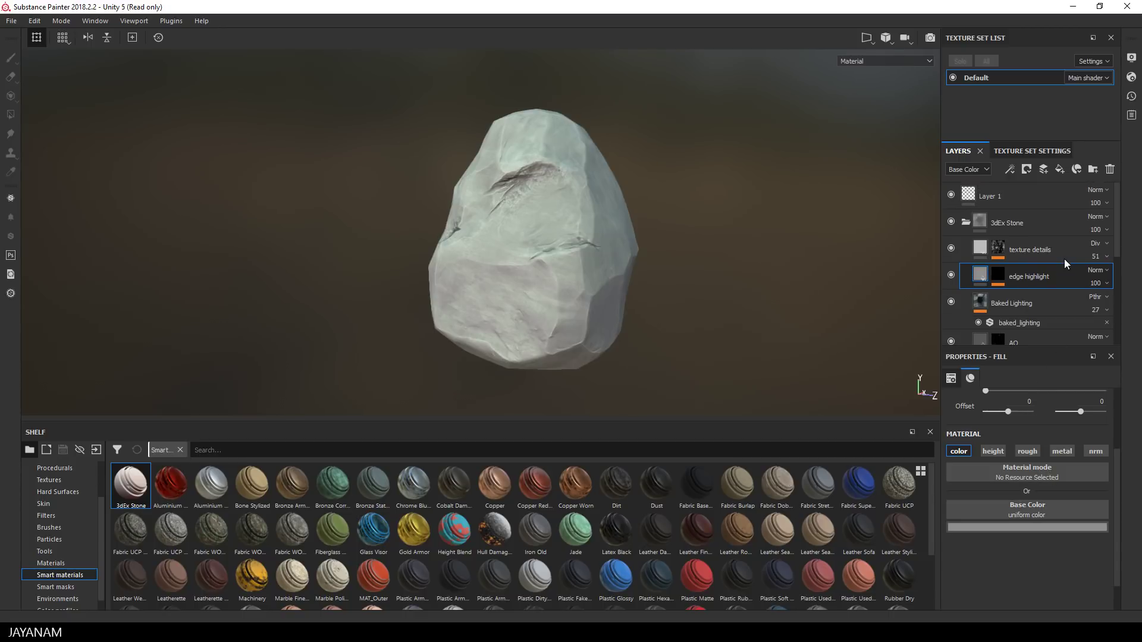
- Lower the texture details layer's opacity from 51 to 27
{"action": "left_click", "coordinate": [982, 249]}
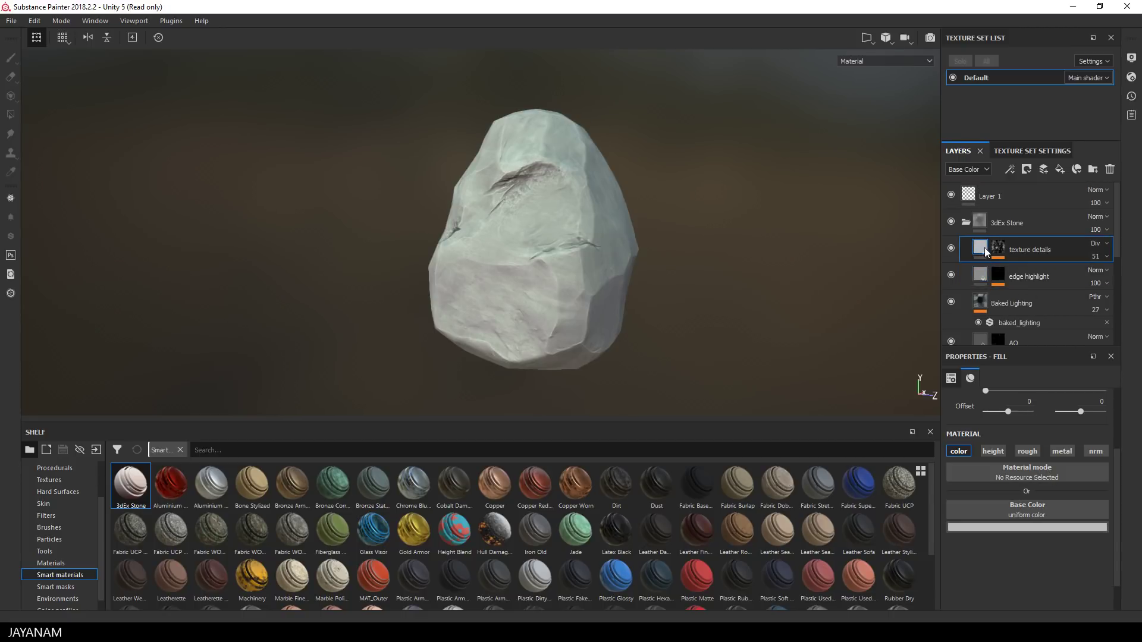
{"action": "left_click", "coordinate": [1107, 257]}
{"action": "left_click_drag", "start_coordinate": [1120, 281], "coordinate": [1098, 284]}
{"action": "mouse_move", "coordinate": [775, 257]}
{"action": "left_mouse_down", "text": "alt"}
{"action": "mouse_move", "coordinate": [788, 249]}
{"action": "mouse_move", "coordinate": [767, 247]}
{"action": "mouse_move", "coordinate": [776, 251]}
{"action": "left_mouse_up", "text": "alt"}
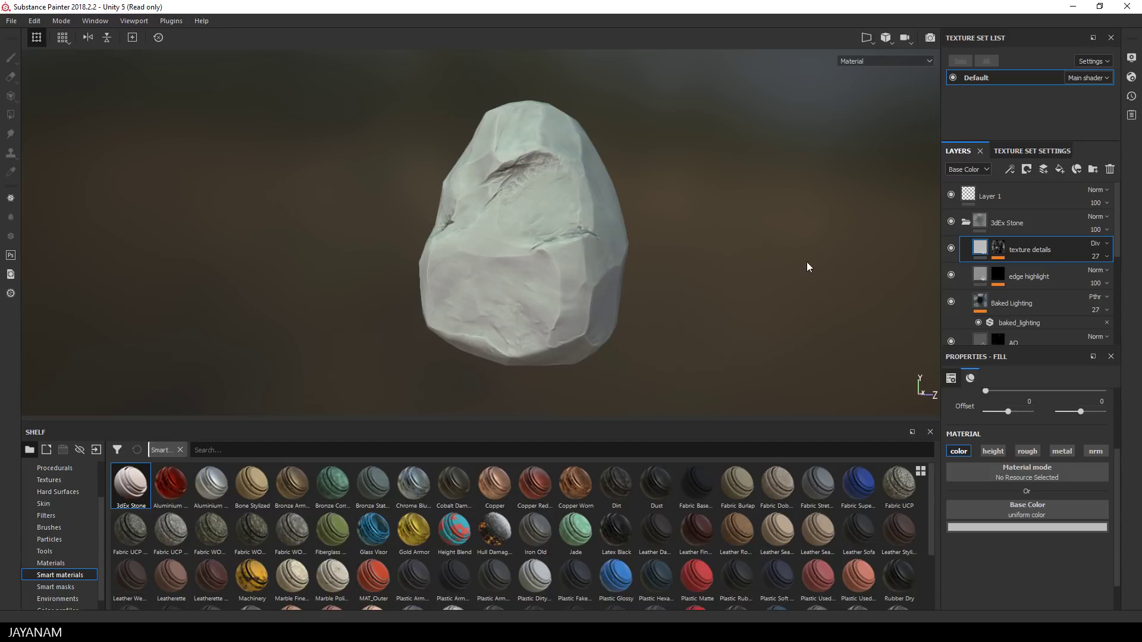
{"action": "left_click", "coordinate": [8, 22]}
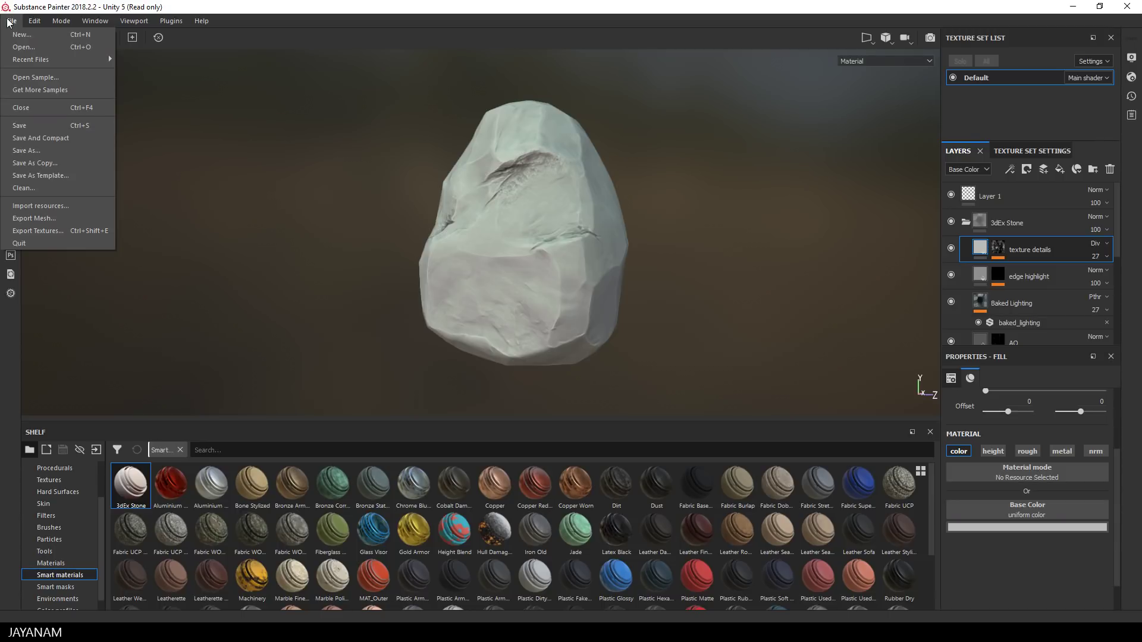
- Export the Default texture set's maps with the Blender preset into the Game_asset_Pipeline_Rock_Retopology folder
{"action": "left_click", "coordinate": [52, 232]}
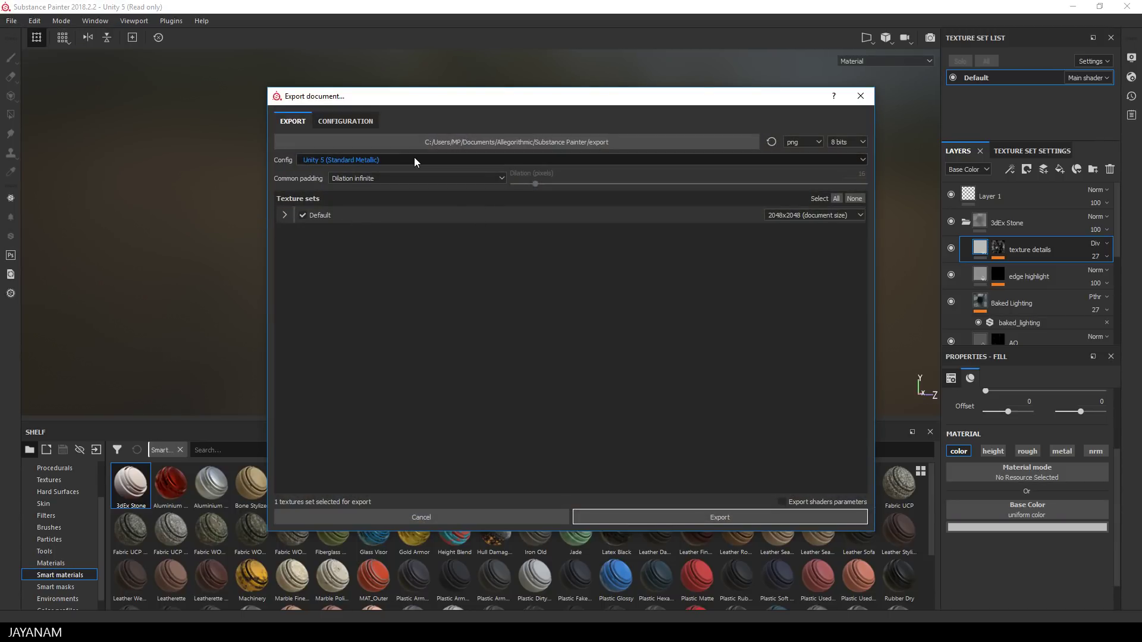
{"action": "left_click", "coordinate": [415, 158]}
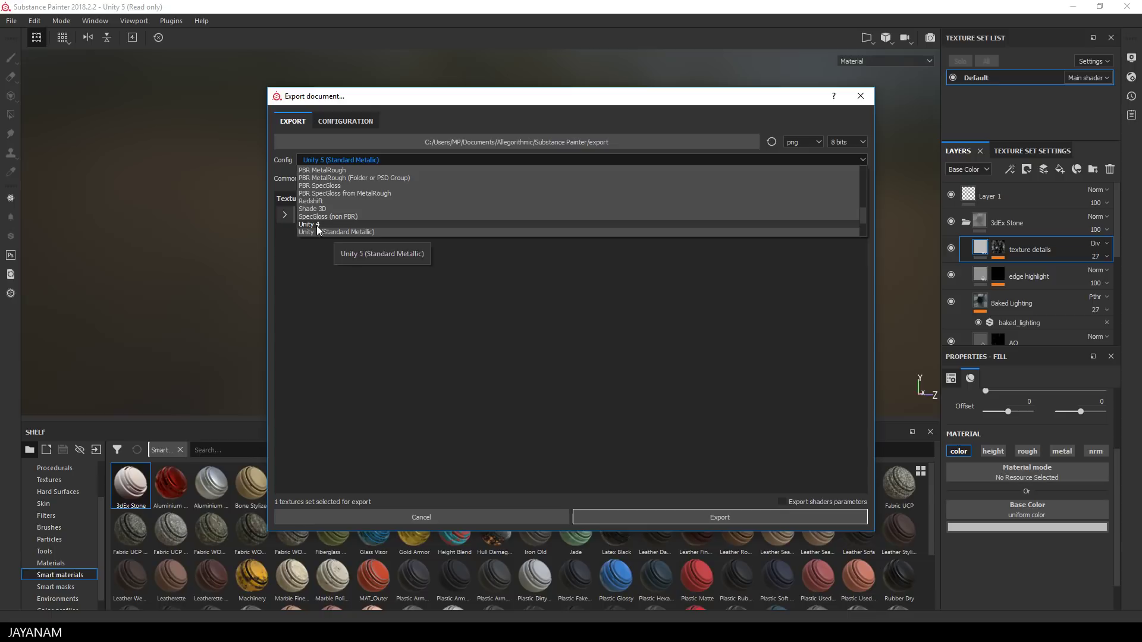
{"action": "scroll", "coordinate": [320, 223], "scroll_direction": "up", "scroll_amount": 1}
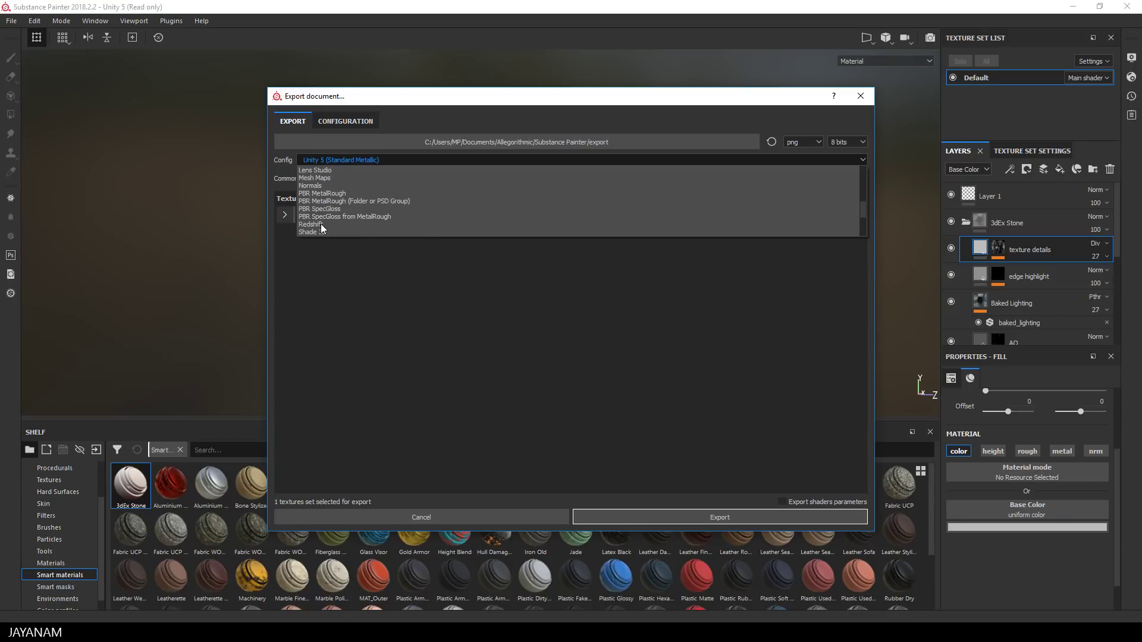
{"action": "scroll", "coordinate": [320, 223], "scroll_direction": "up", "scroll_amount": 1}
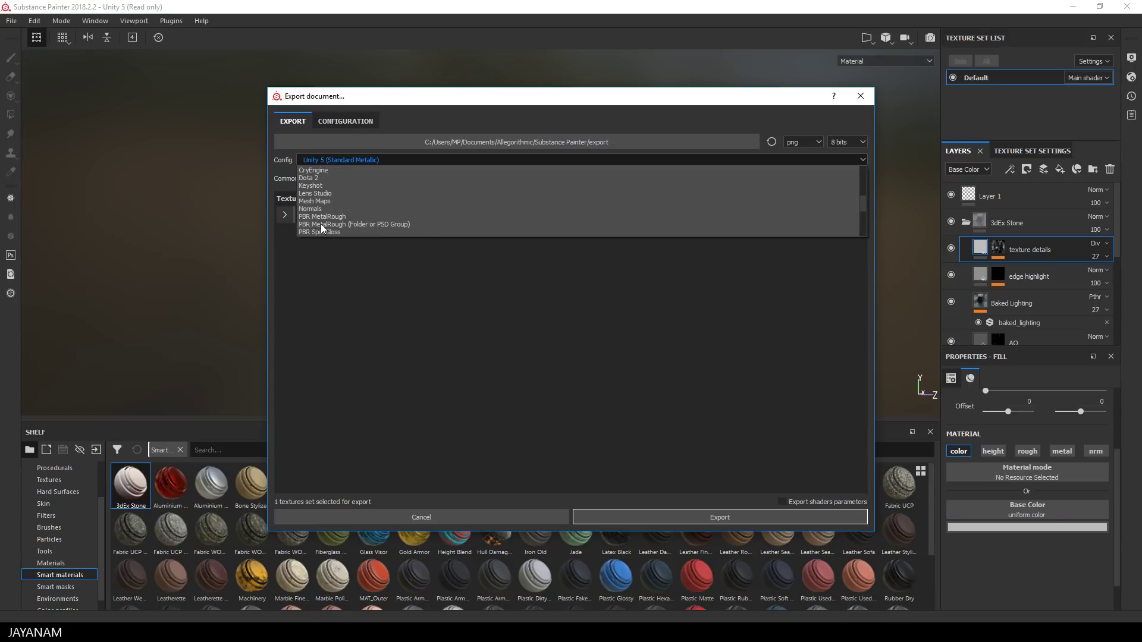
{"action": "scroll", "coordinate": [320, 223], "scroll_direction": "up", "scroll_amount": 1}
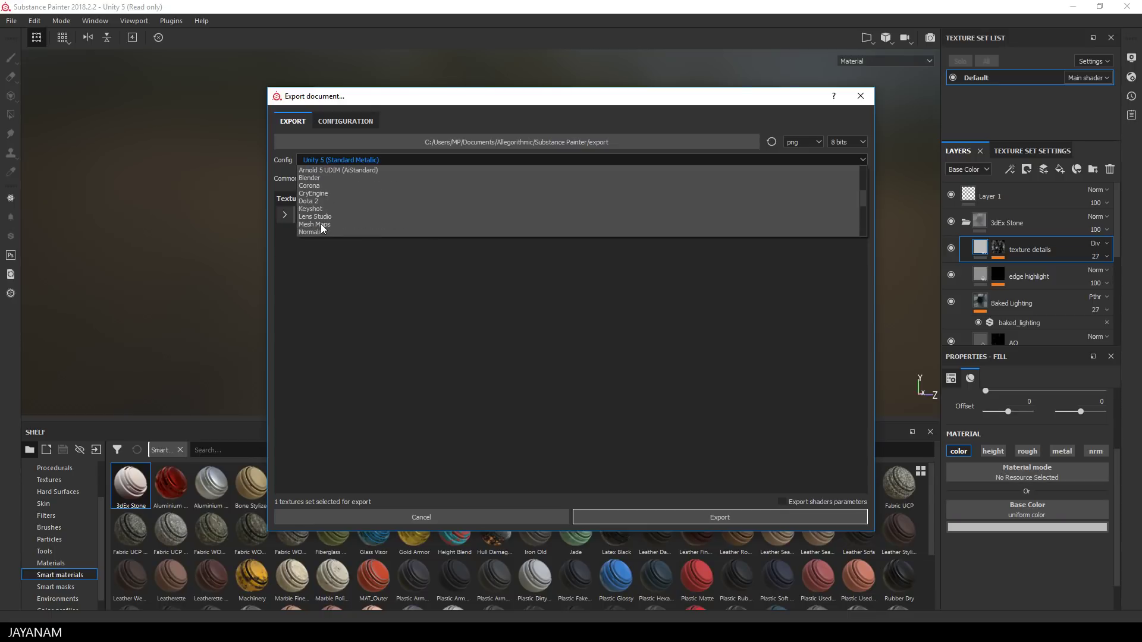
{"action": "left_click", "coordinate": [319, 178]}
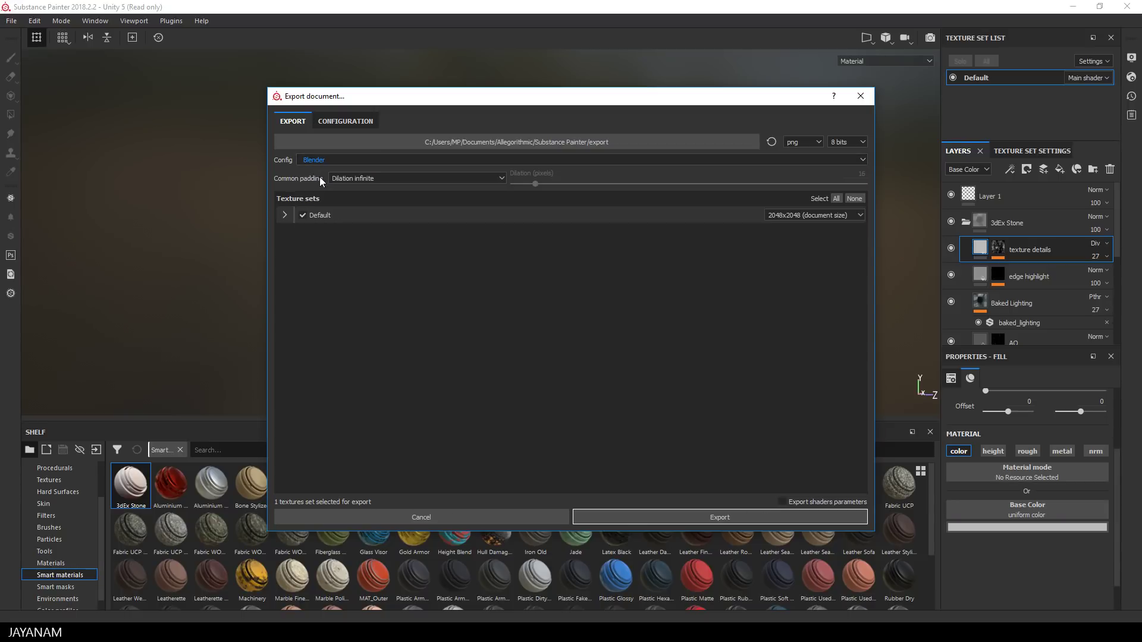
{"action": "left_click", "coordinate": [284, 215]}
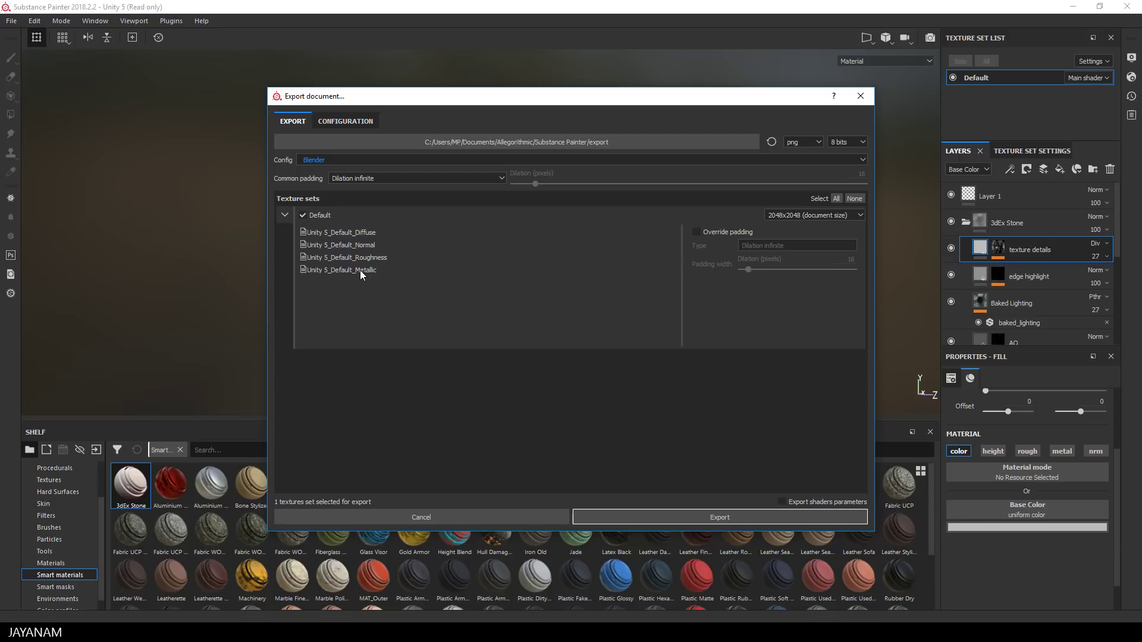
{"action": "left_click", "coordinate": [589, 143]}
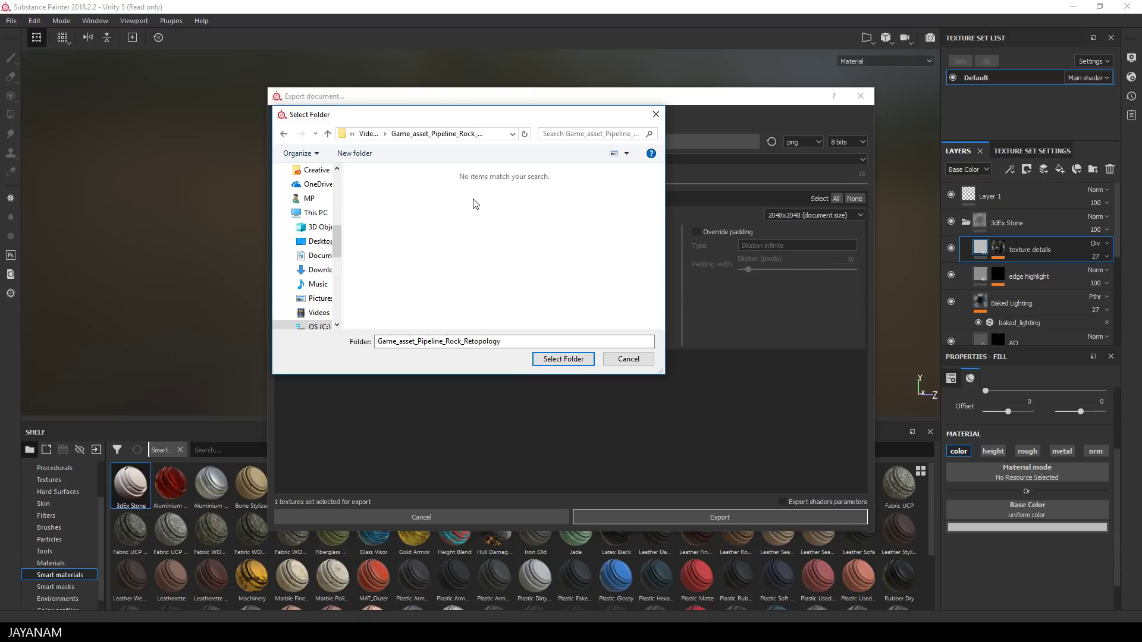
{"action": "left_click", "coordinate": [564, 360]}
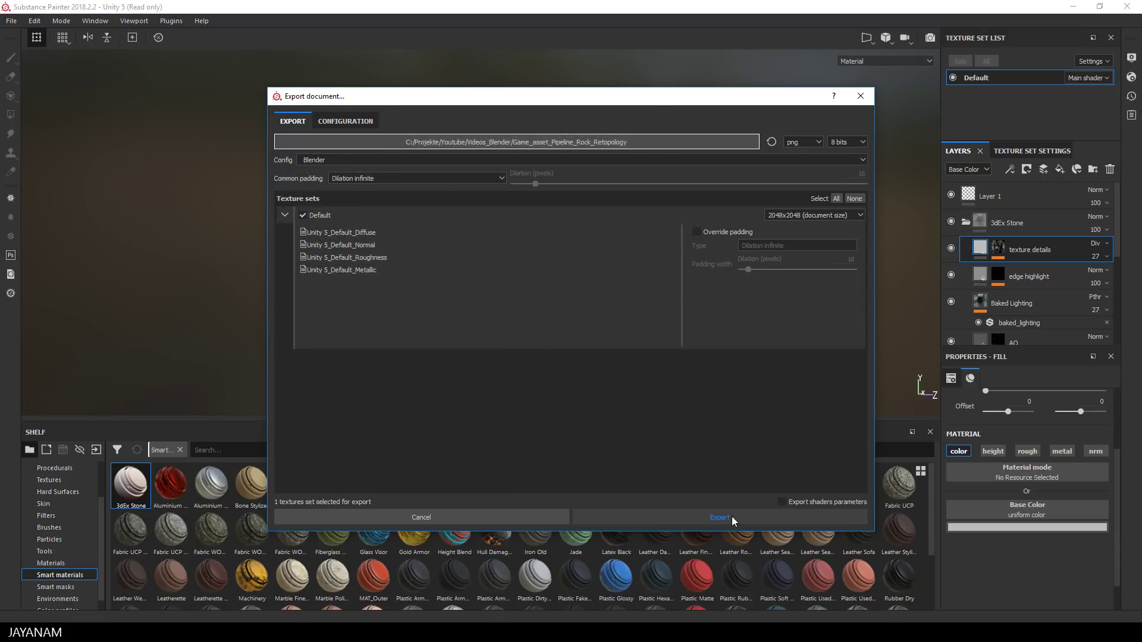
{"action": "left_click", "coordinate": [731, 516]}
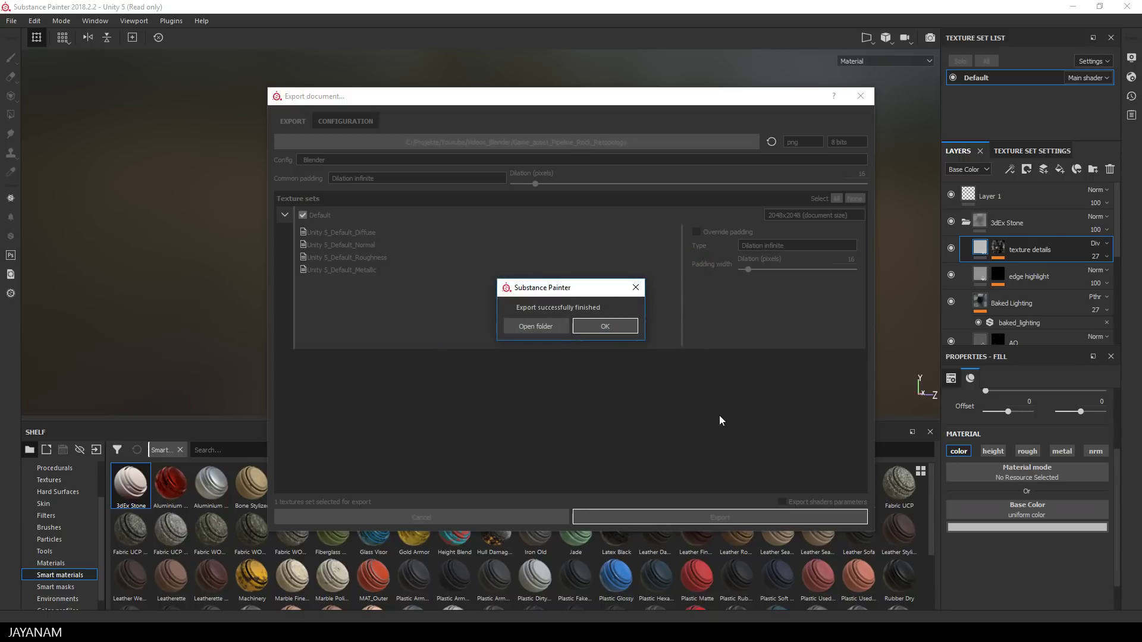
- Open the export folder and enlarge Explorer to list rock_lp.obj and the Diffuse, Metallic, Normal, Roughness PNGs
{"action": "left_click", "coordinate": [551, 324]}
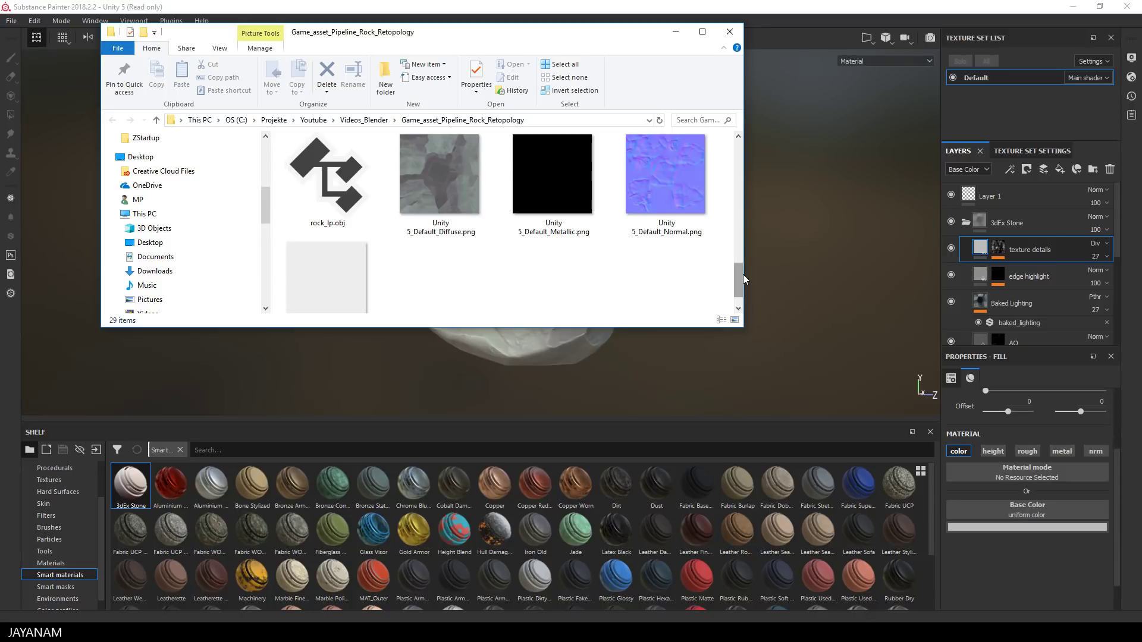
{"action": "left_click_drag", "start_coordinate": [473, 326], "coordinate": [474, 361]}
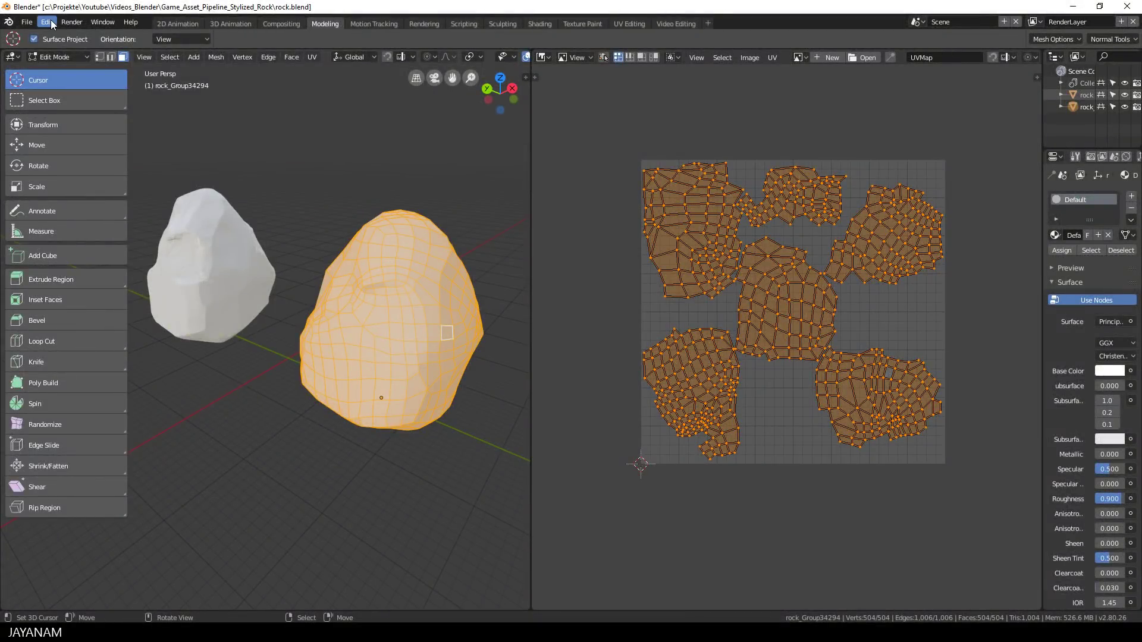
{"action": "left_click", "coordinate": [51, 24]}
{"action": "left_click", "coordinate": [63, 164]}
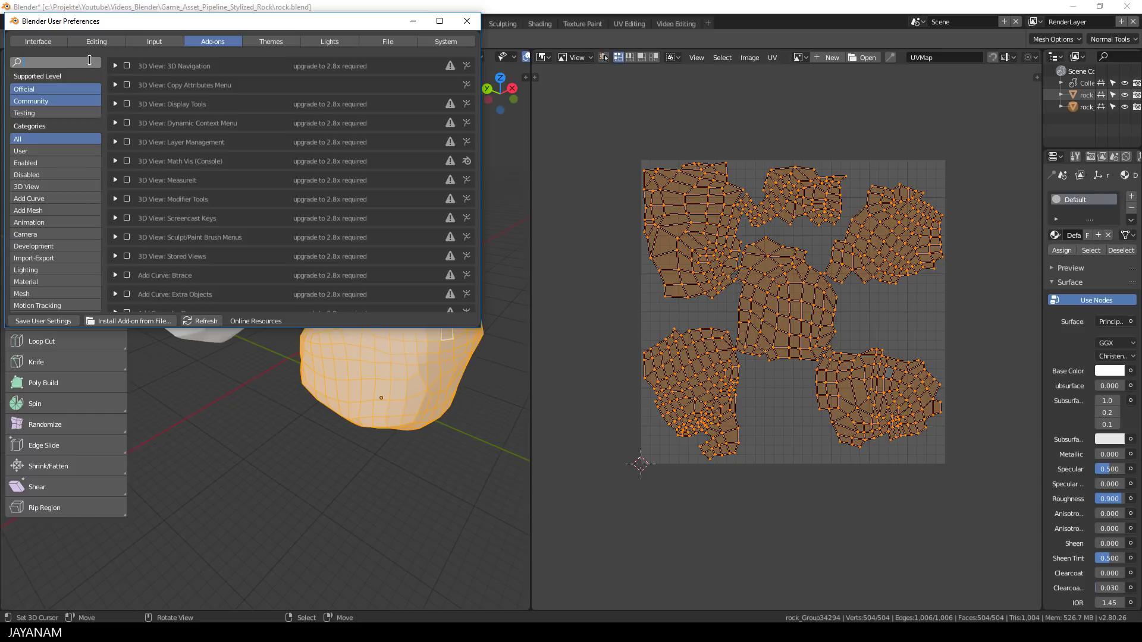
{"action": "type", "text": "node"}
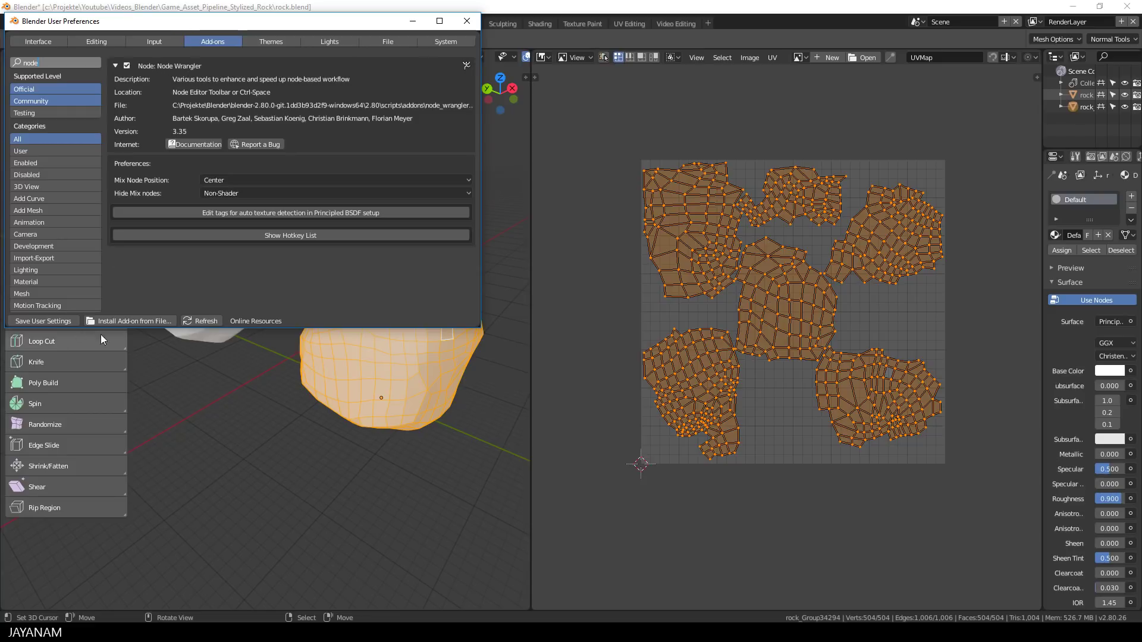
{"action": "left_click", "coordinate": [466, 21]}
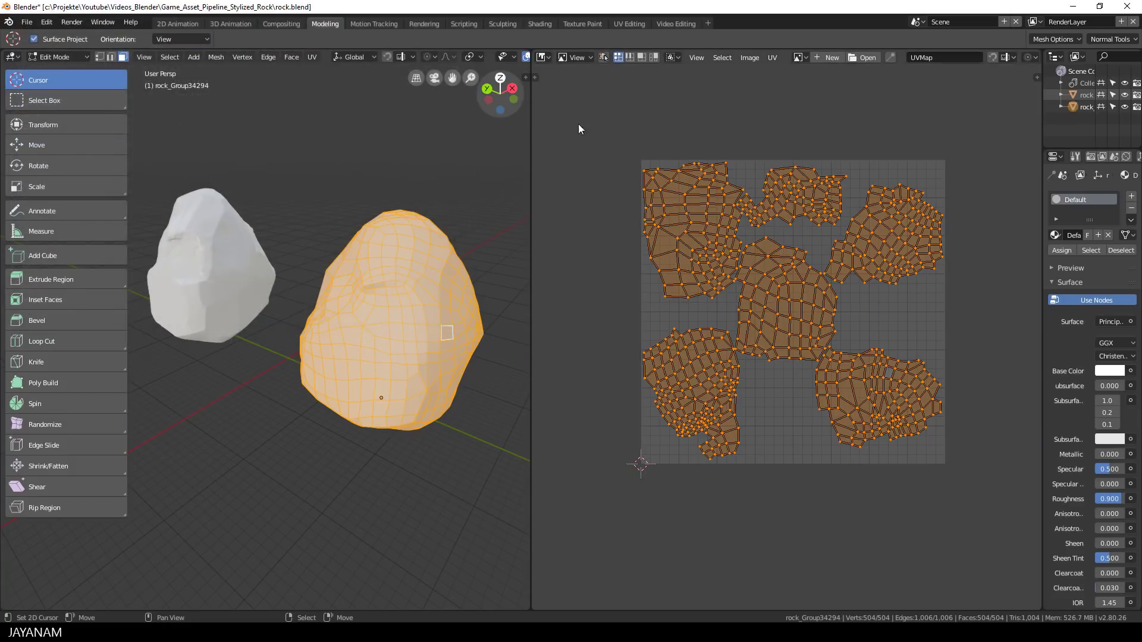
- Turn the UV area into a Shader Editor and switch the rock to Object Mode
{"action": "left_click", "coordinate": [545, 57]}
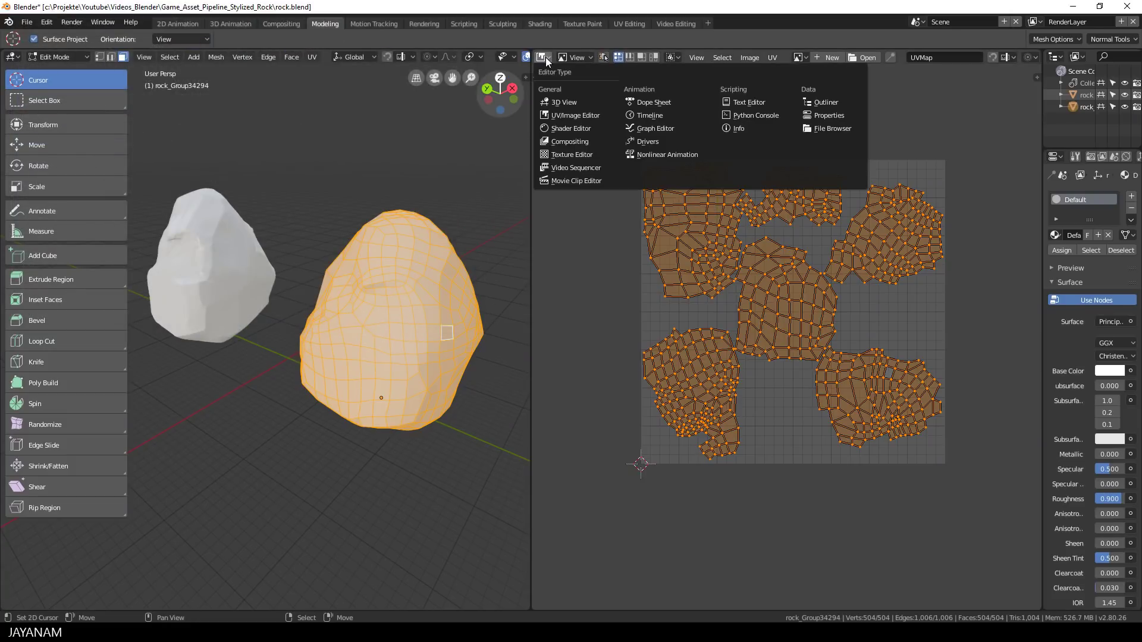
{"action": "left_click", "coordinate": [571, 129]}
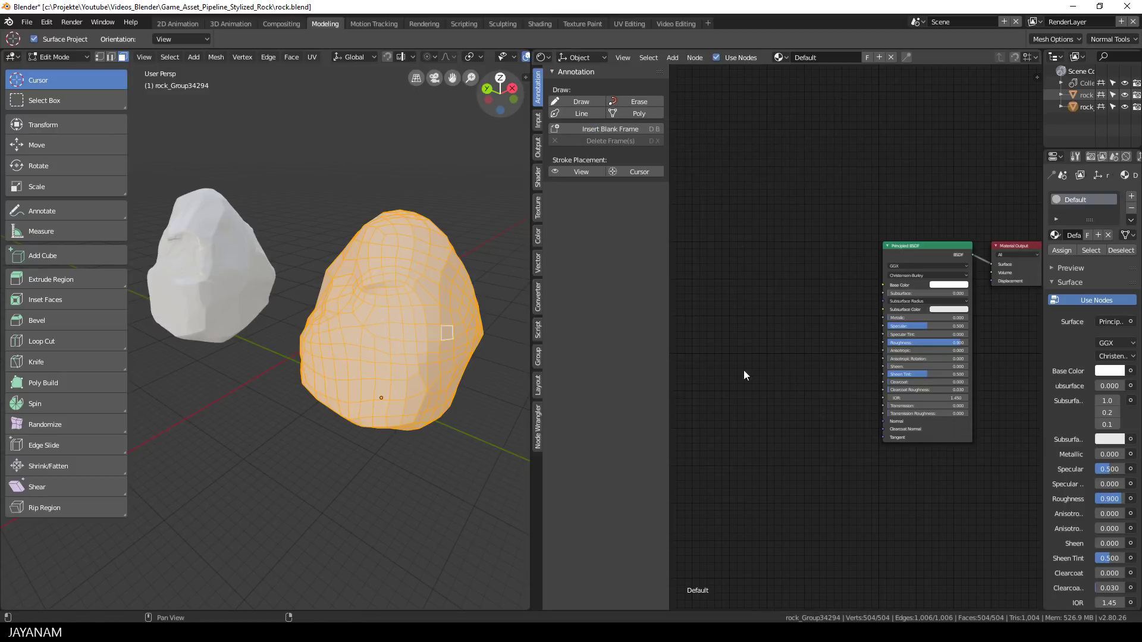
{"action": "key", "text": "ctrl+Tab"}
{"action": "left_click", "coordinate": [312, 300]}
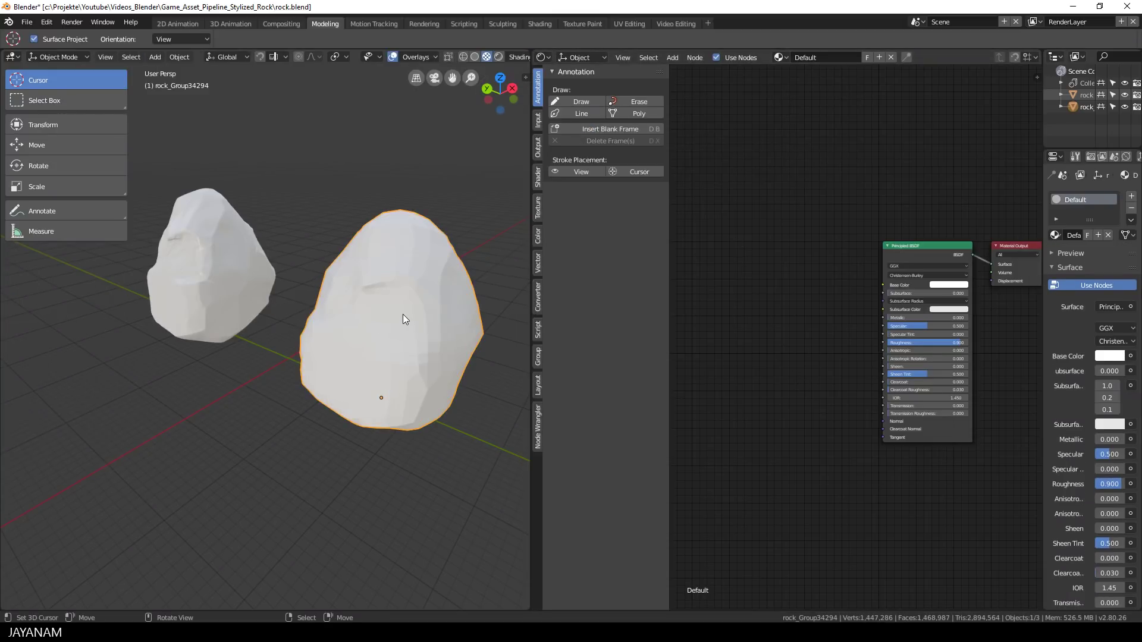
{"action": "middle_click_drag", "start_coordinate": [818, 317], "coordinate": [809, 291]}
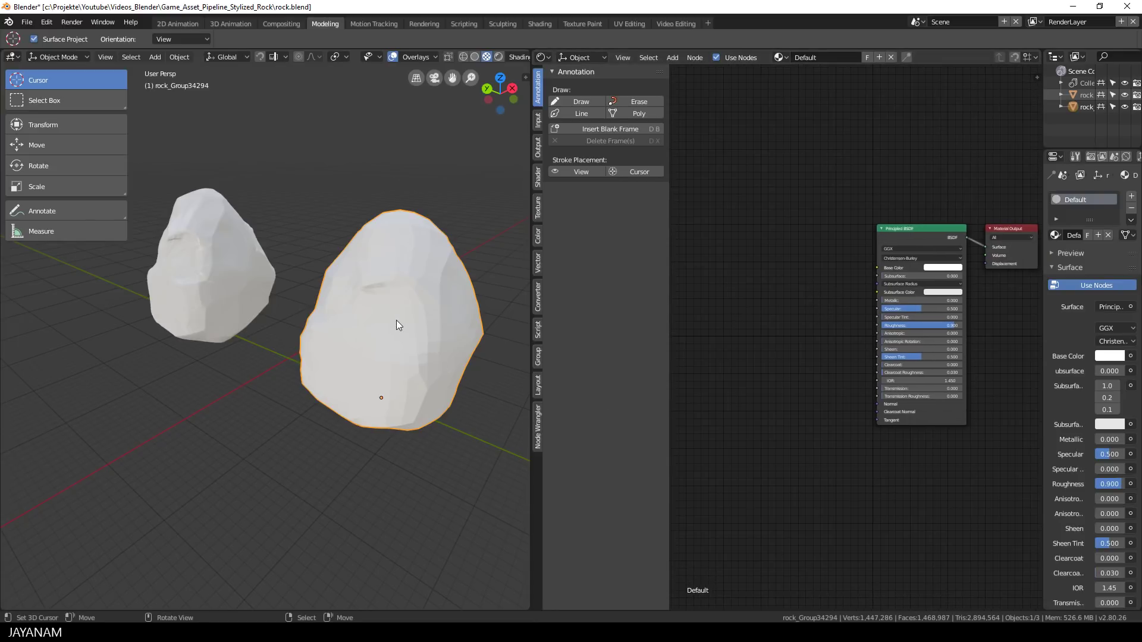
- Apply Shade Smooth to the rock through the F3 operator search
{"action": "key", "text": "F3"}
{"action": "type", "text": "smo"}
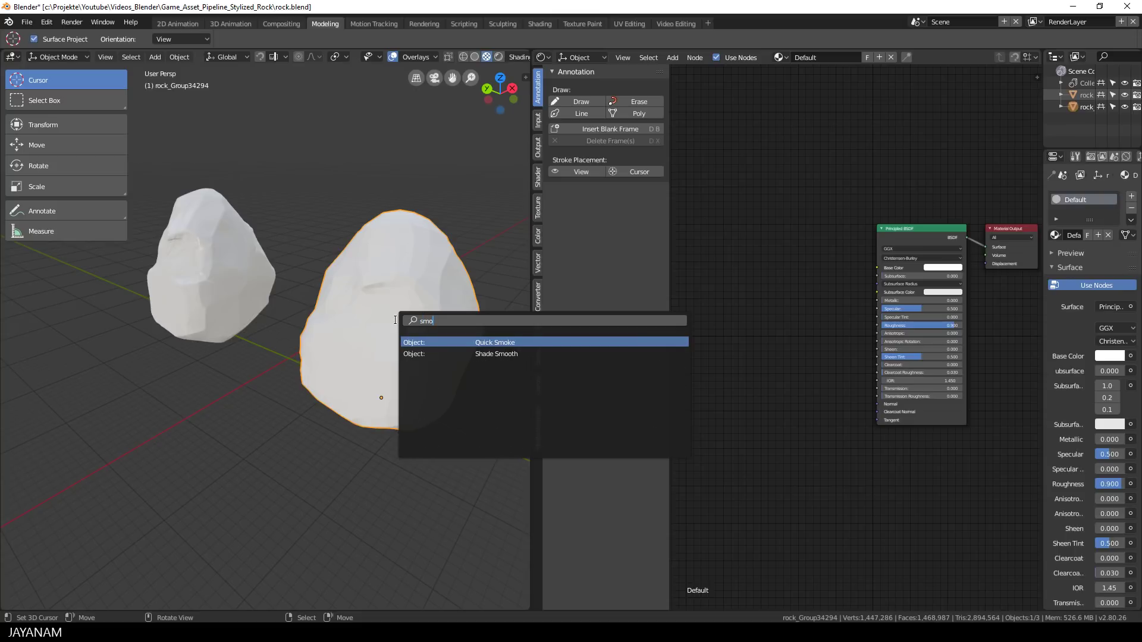
{"action": "type", "text": "o"}
{"action": "left_click", "coordinate": [487, 343]}
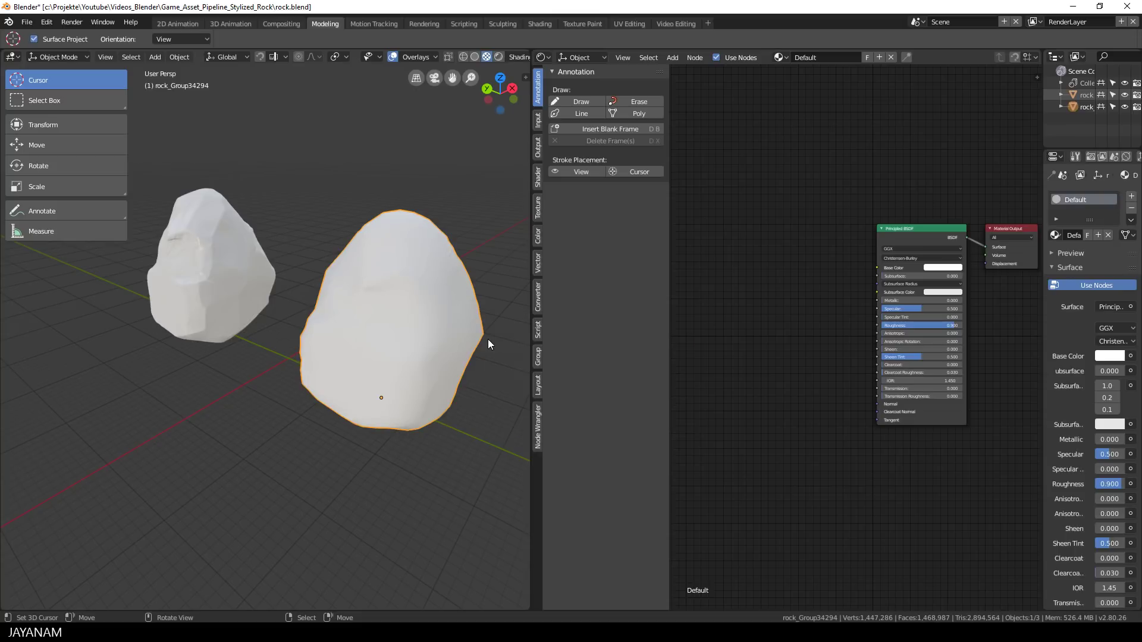
{"action": "middle_click_drag", "start_coordinate": [488, 339], "coordinate": [478, 343]}
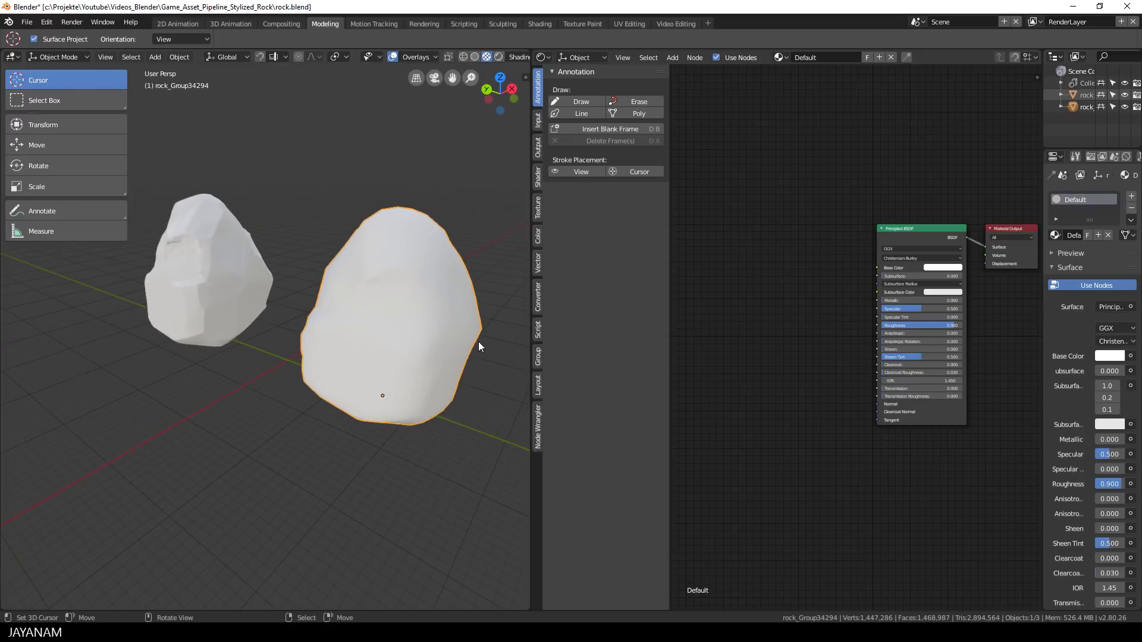
- Use Node Wrangler's Principled Setup to connect the four Unity 5 Default PNG maps to the Principled BSDF
{"action": "left_click", "coordinate": [538, 422]}
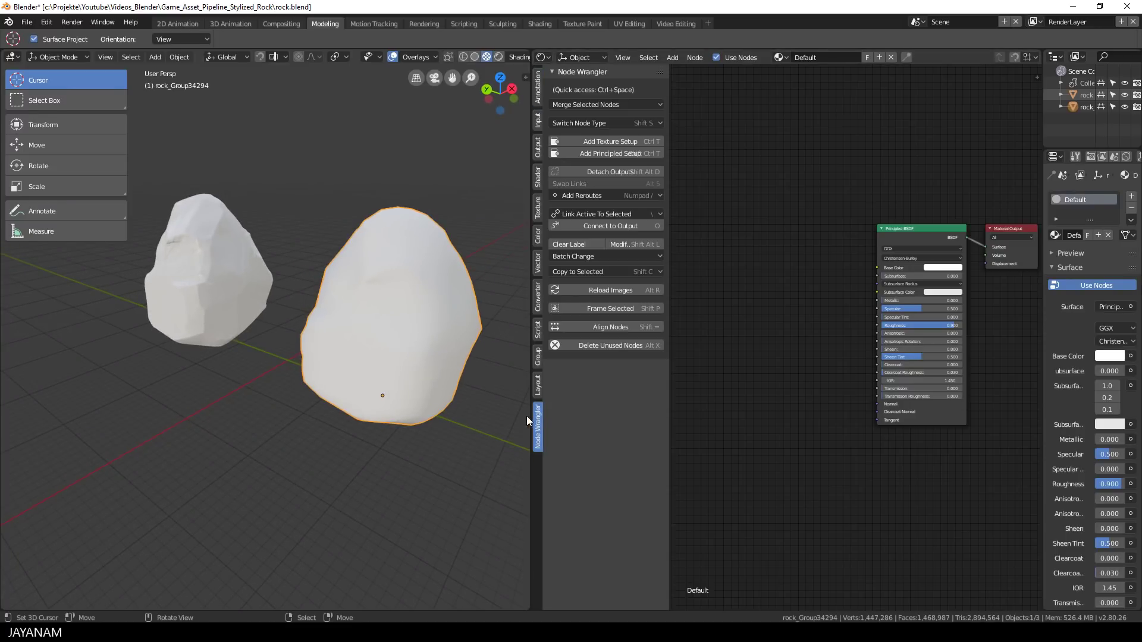
{"action": "left_click", "coordinate": [611, 154]}
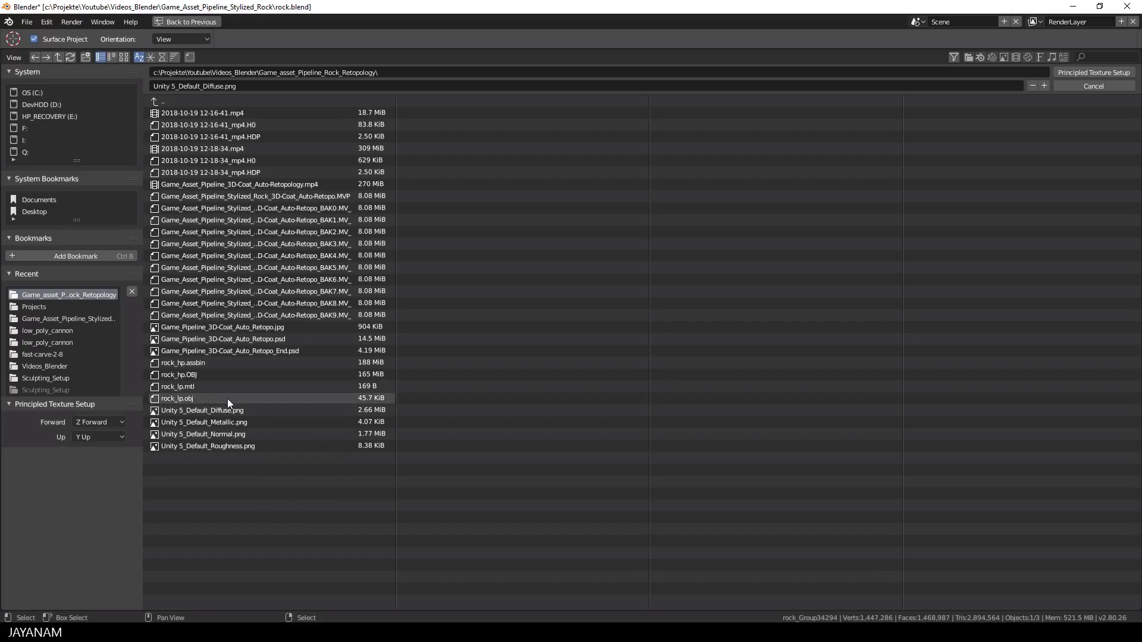
{"action": "key", "text": "b"}
{"action": "left_click_drag", "start_coordinate": [268, 488], "coordinate": [179, 413]}
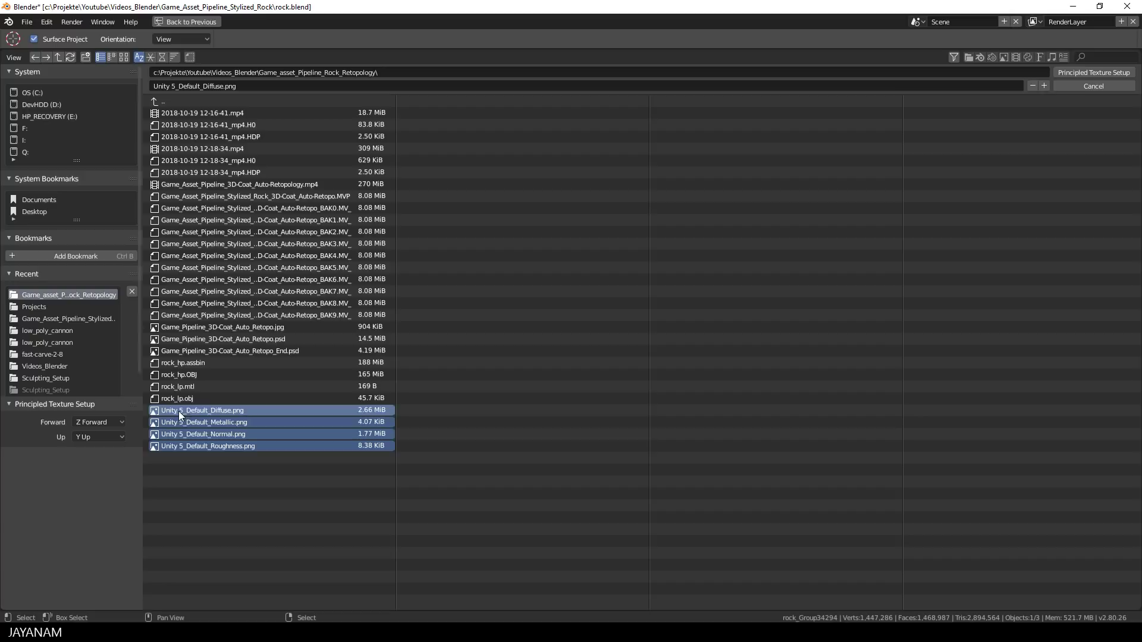
{"action": "left_click", "coordinate": [1086, 70]}
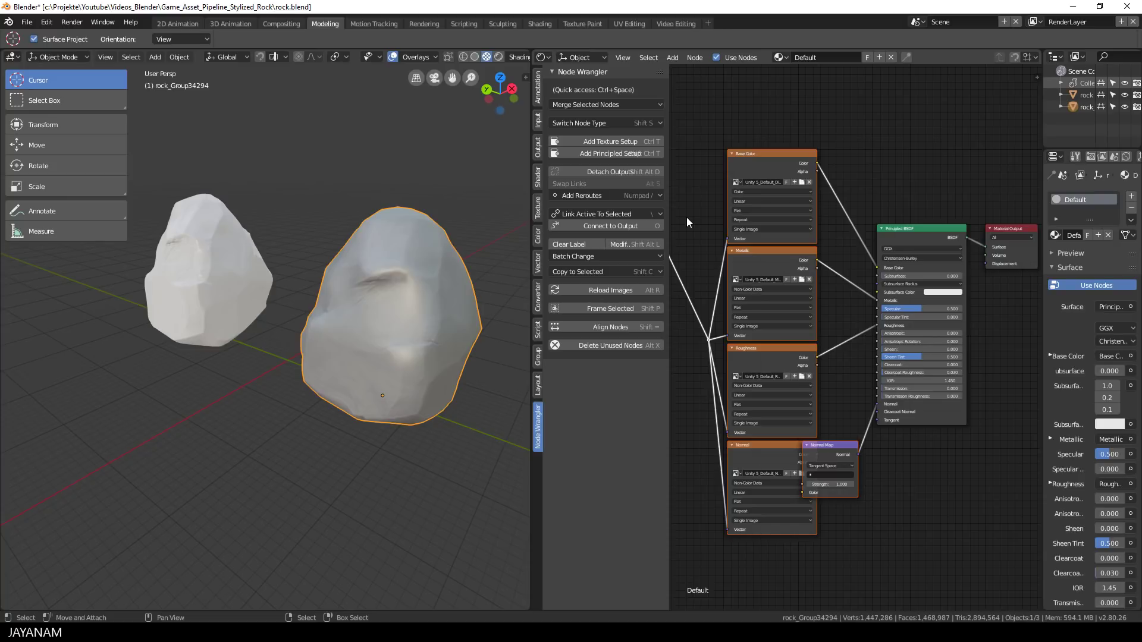
- Hide the sidebar and stagger the Normal, Roughness, Metallic and Base Color nodes into a tidy stack
{"action": "key", "text": "n"}
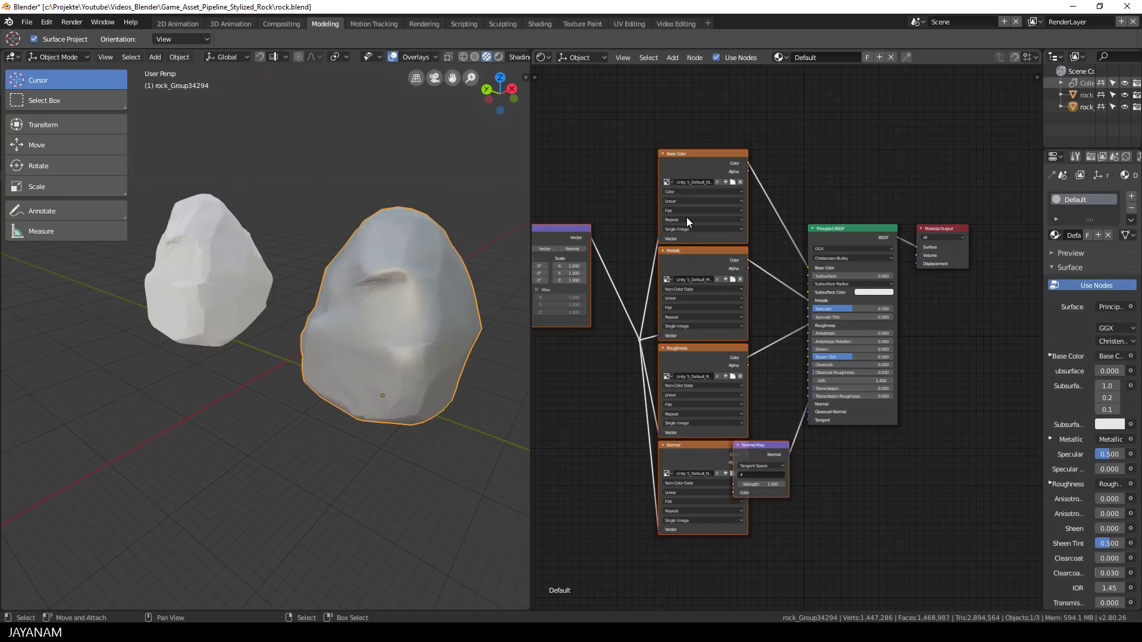
{"action": "middle_click_drag", "start_coordinate": [687, 217], "coordinate": [730, 193]}
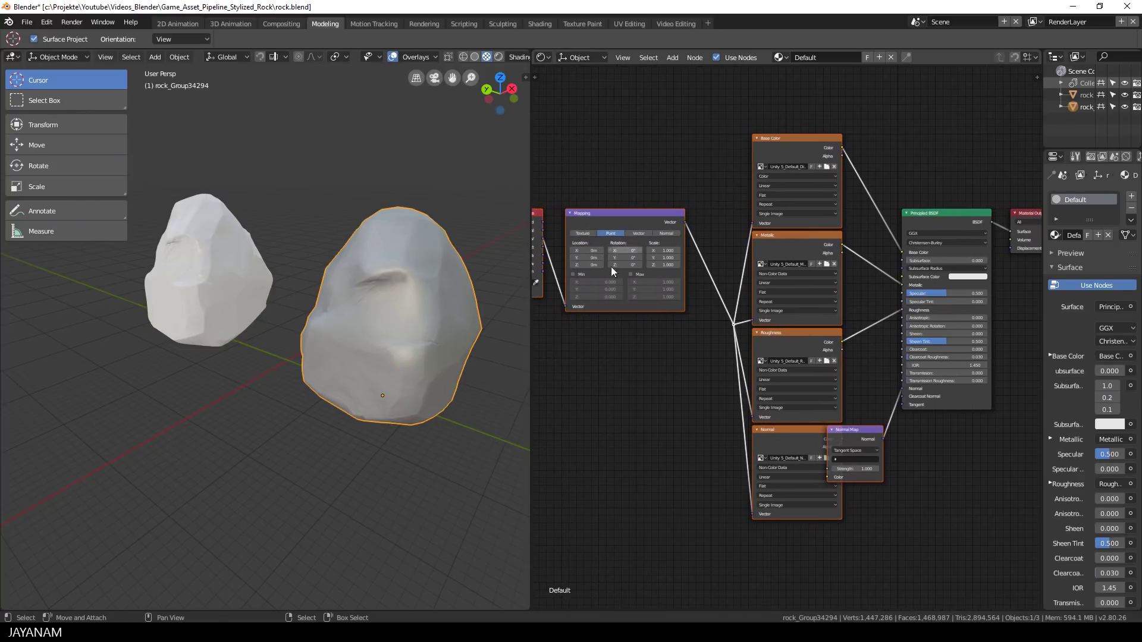
{"action": "middle_click_drag", "start_coordinate": [456, 339], "coordinate": [454, 337]}
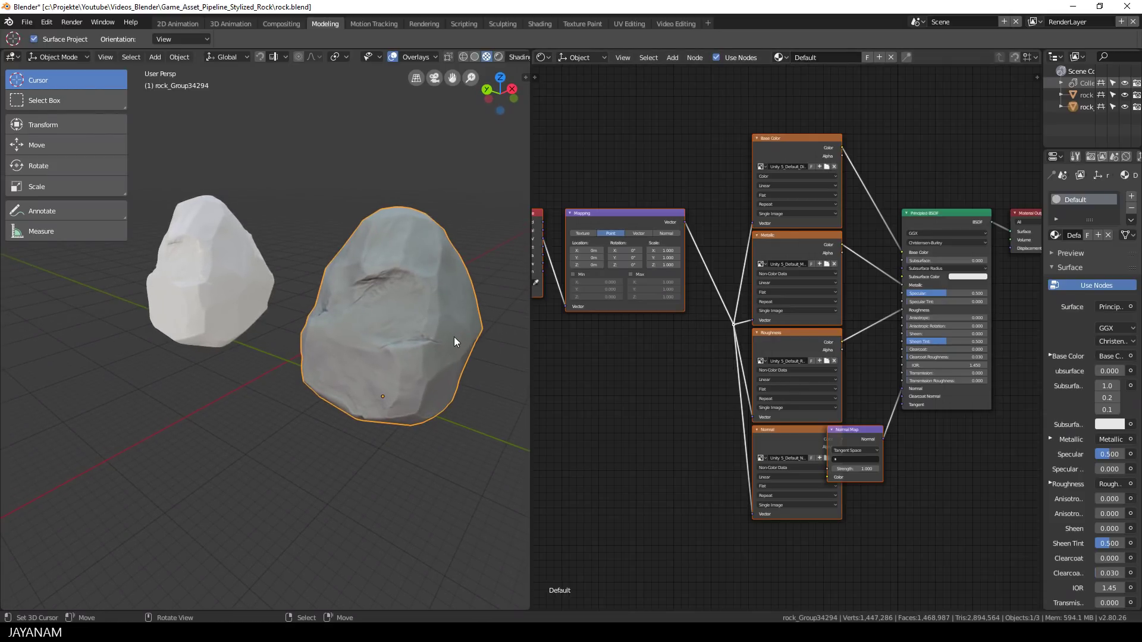
{"action": "left_click_drag", "start_coordinate": [789, 436], "coordinate": [774, 447]}
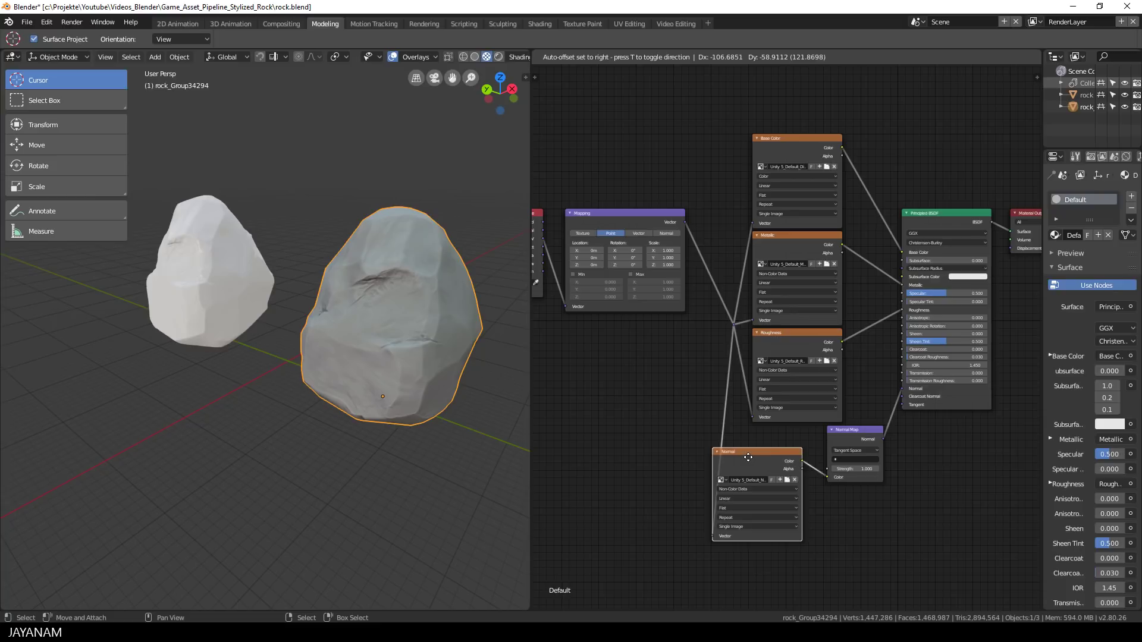
{"action": "left_click_drag", "start_coordinate": [748, 457], "coordinate": [745, 458]}
{"action": "left_click_drag", "start_coordinate": [793, 342], "coordinate": [776, 350]}
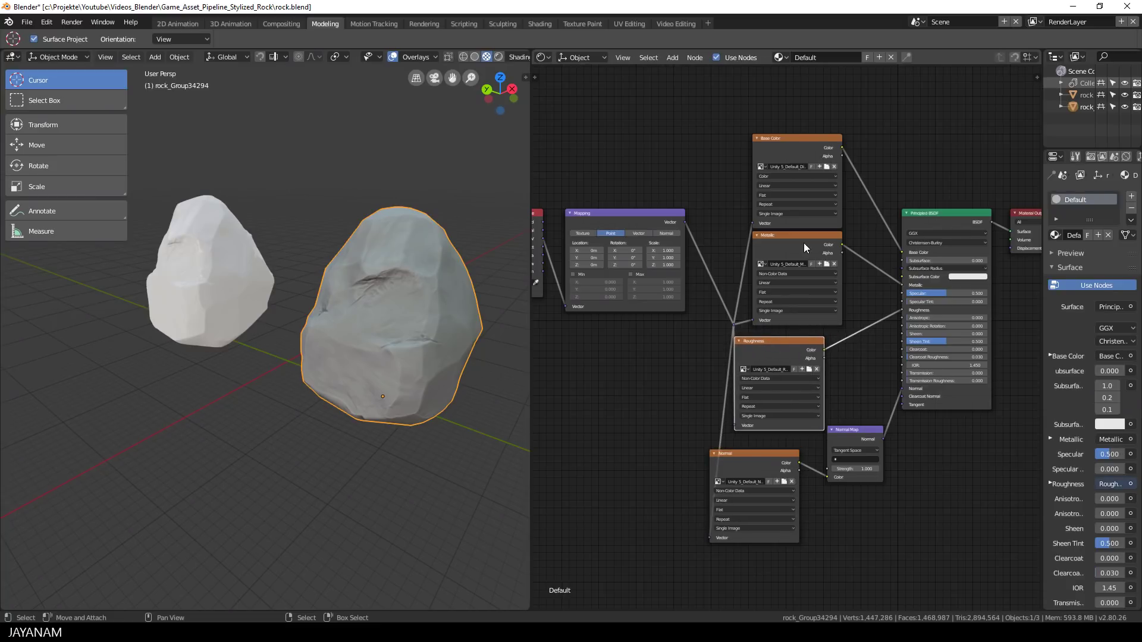
{"action": "left_click_drag", "start_coordinate": [801, 242], "coordinate": [786, 241]}
{"action": "left_click_drag", "start_coordinate": [791, 140], "coordinate": [767, 133]}
- Frame the textured rock in the viewport to inspect its stone textures and cracks
{"action": "mouse_move", "coordinate": [655, 165]}
{"action": "middle_mouse_down"}
{"action": "mouse_move", "coordinate": [613, 167]}
{"action": "mouse_move", "coordinate": [634, 164]}
{"action": "middle_mouse_up"}
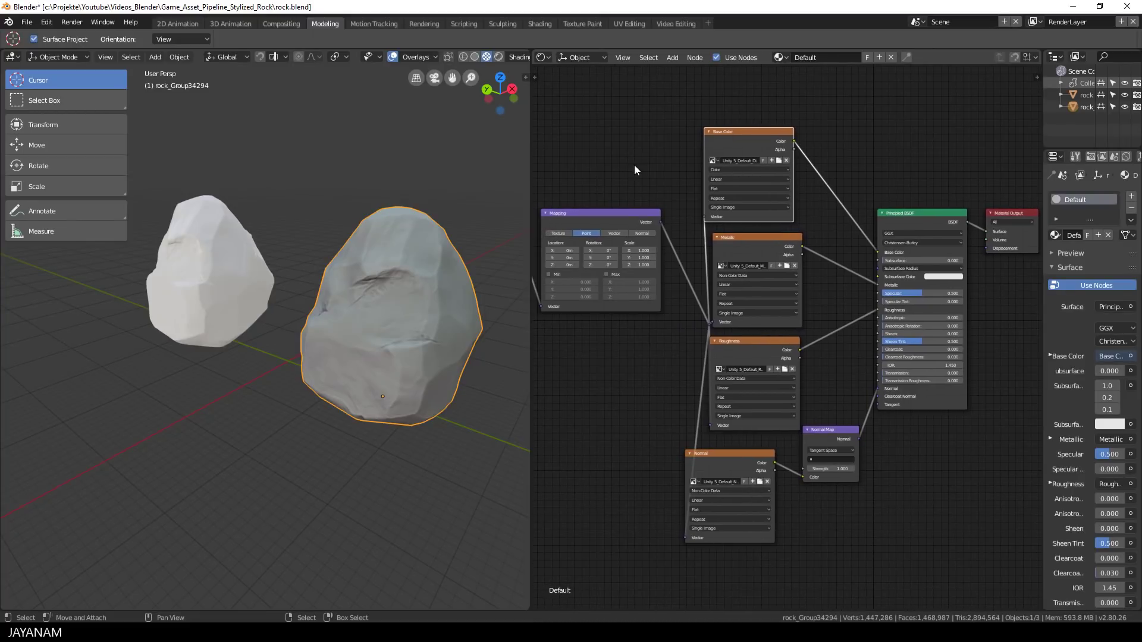
{"action": "middle_click_drag", "start_coordinate": [460, 197], "coordinate": [481, 191]}
{"action": "key", "text": "KP_Decimal"}
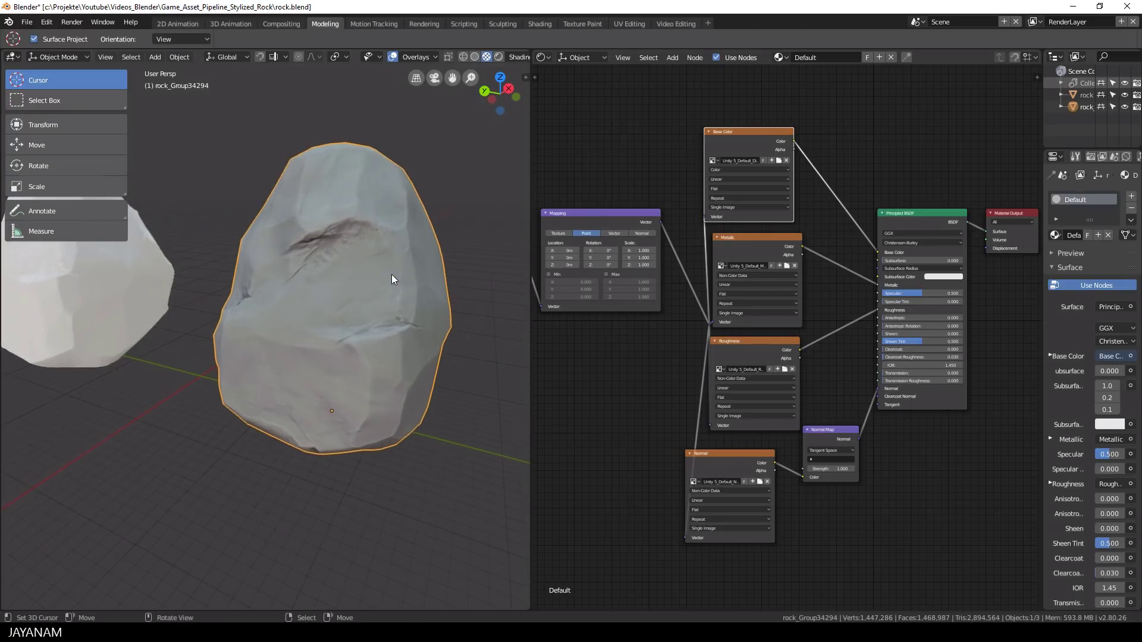
{"action": "mouse_move", "coordinate": [393, 278]}
{"action": "middle_mouse_down"}
{"action": "mouse_move", "coordinate": [186, 297]}
{"action": "mouse_move", "coordinate": [302, 297]}
{"action": "mouse_move", "coordinate": [410, 279]}
{"action": "middle_mouse_up"}
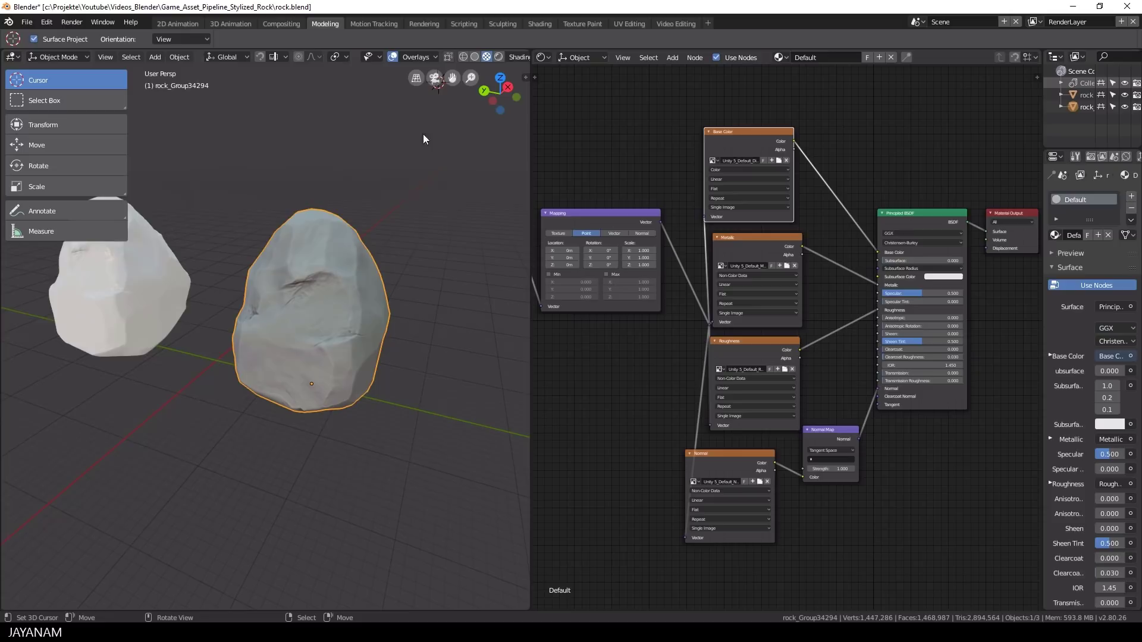
- Turn off viewport overlays and rotate the preview HDRI lighting to 79.7°
{"action": "left_click", "coordinate": [392, 56]}
{"action": "scroll", "coordinate": [414, 167], "scroll_direction": "up", "scroll_amount": 2}
{"action": "middle_click_drag", "start_coordinate": [414, 167], "coordinate": [409, 171]}
{"action": "left_click", "coordinate": [518, 58]}
{"action": "left_click_drag", "start_coordinate": [482, 164], "coordinate": [524, 165]}
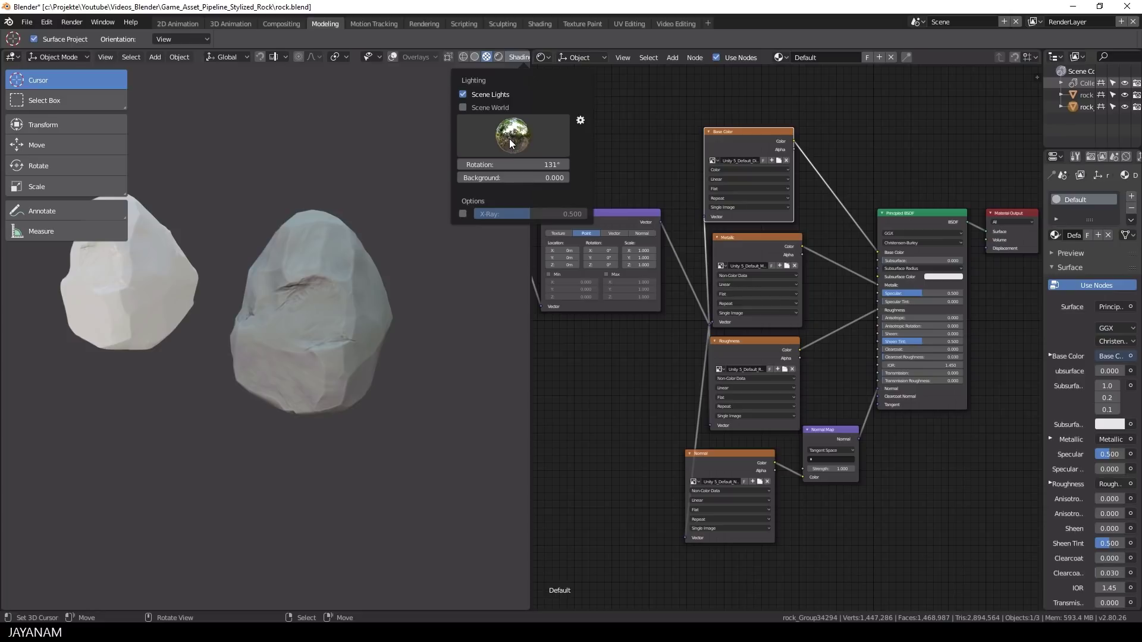
{"action": "left_click_drag", "start_coordinate": [512, 164], "coordinate": [485, 165]}
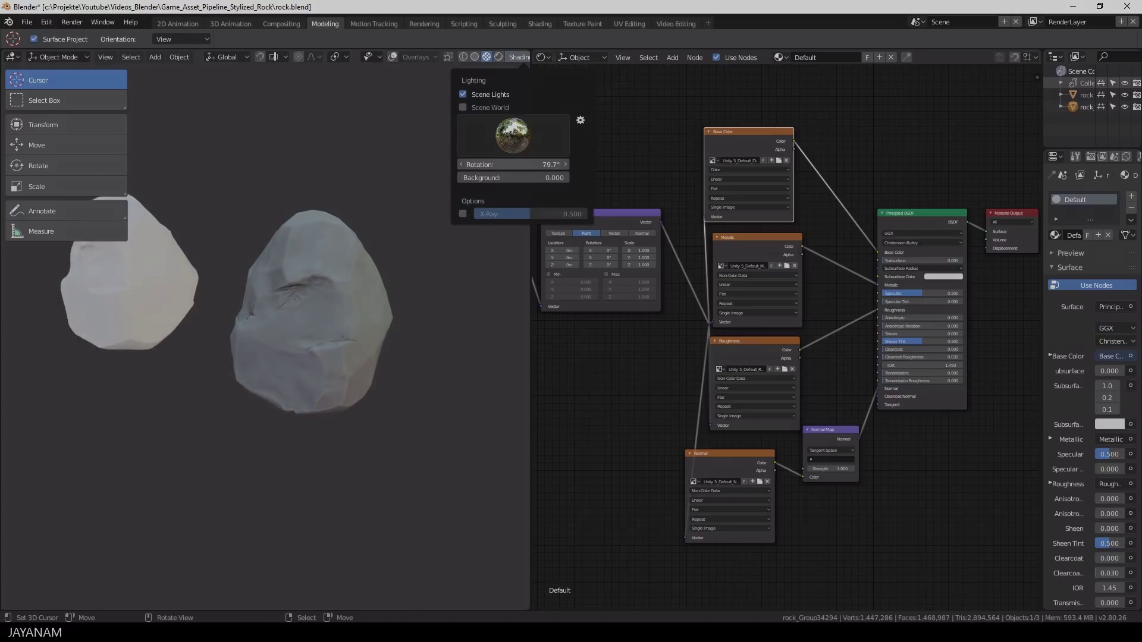